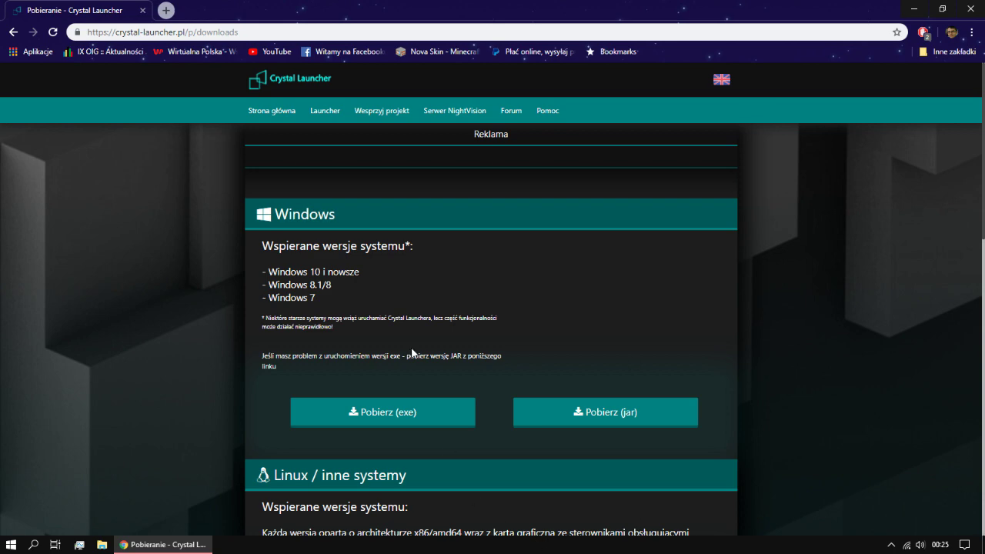
Step: Scroll the downloads page and highlight the supported Windows versions list
{"action": "scroll", "coordinate": [533, 347], "scroll_direction": "down", "scroll_amount": 5}
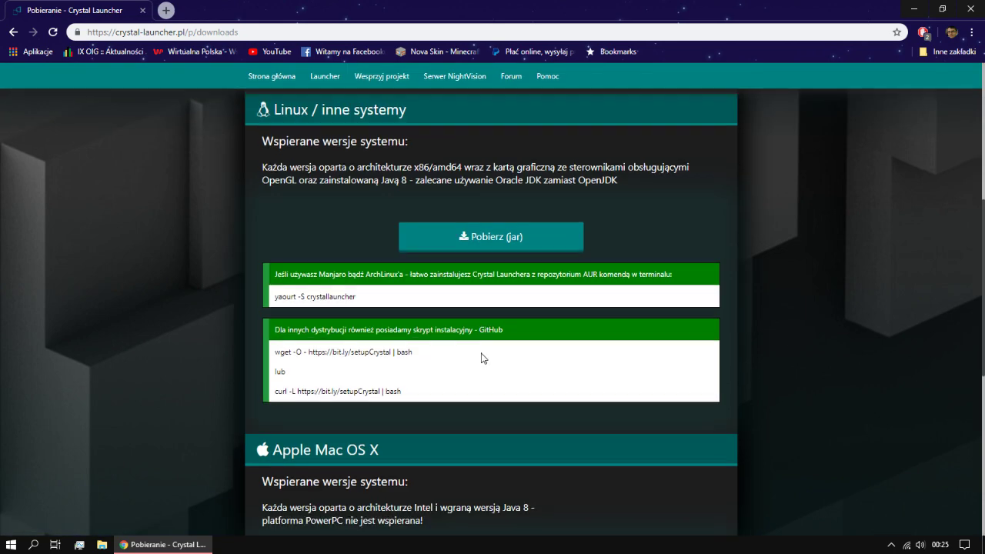
{"action": "scroll", "coordinate": [532, 347], "scroll_direction": "up", "scroll_amount": 5}
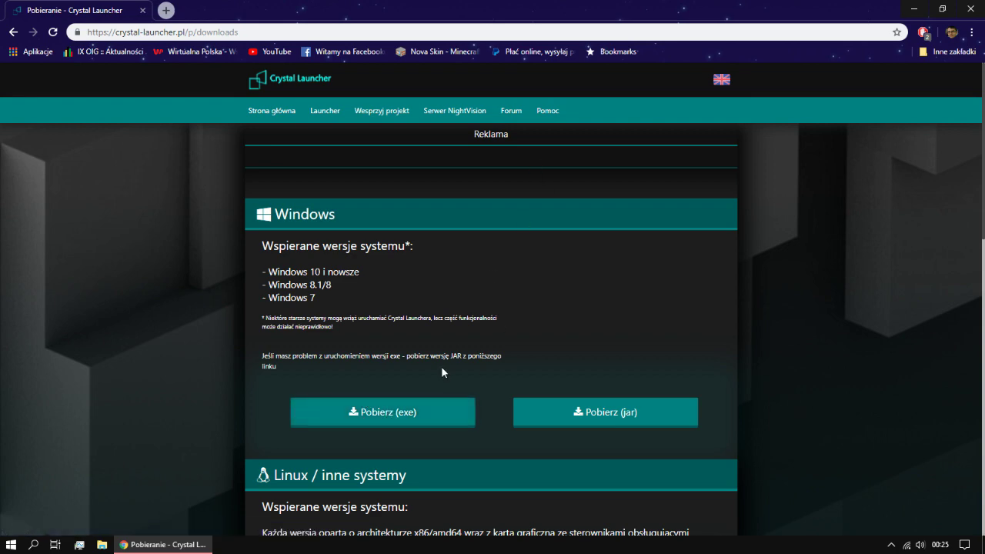
{"action": "scroll", "coordinate": [442, 366], "scroll_direction": "down", "scroll_amount": 5}
{"action": "scroll", "coordinate": [442, 367], "scroll_direction": "up", "scroll_amount": 5}
{"action": "left_click_drag", "start_coordinate": [332, 326], "coordinate": [253, 311]}
Step: Request the Windows exe download and pause the ad blocker on the link page
{"action": "left_click", "coordinate": [379, 315]}
{"action": "left_click", "coordinate": [405, 416]}
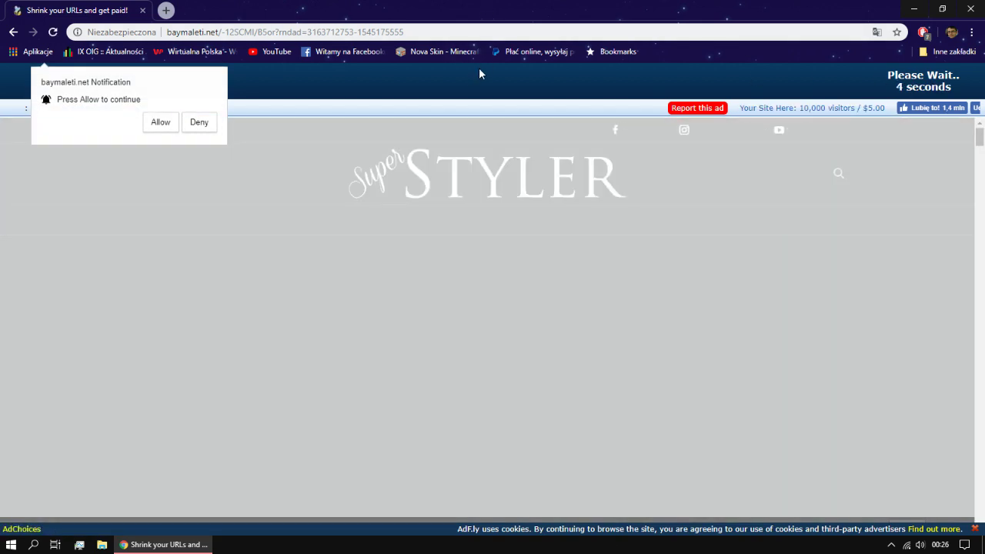
{"action": "left_click", "coordinate": [479, 74]}
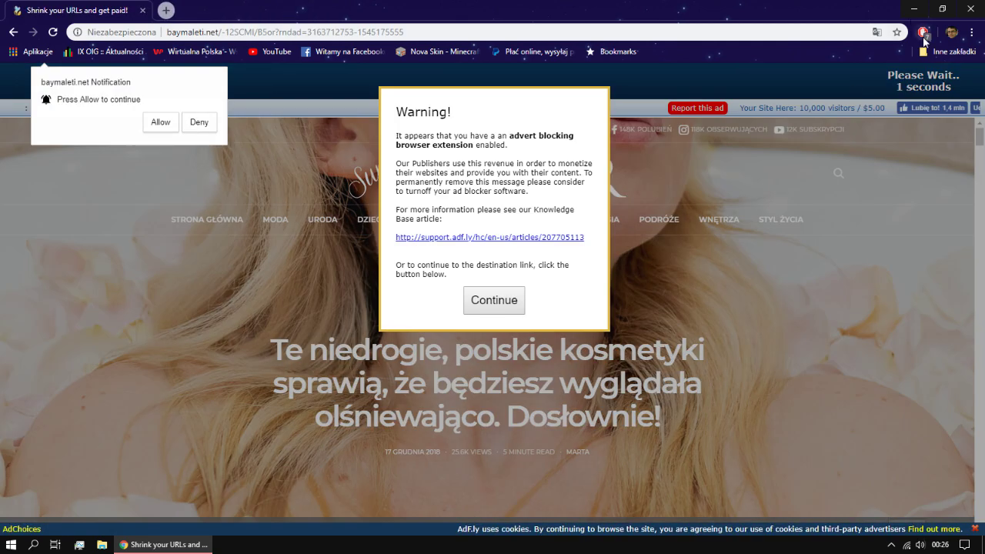
{"action": "left_click", "coordinate": [924, 32]}
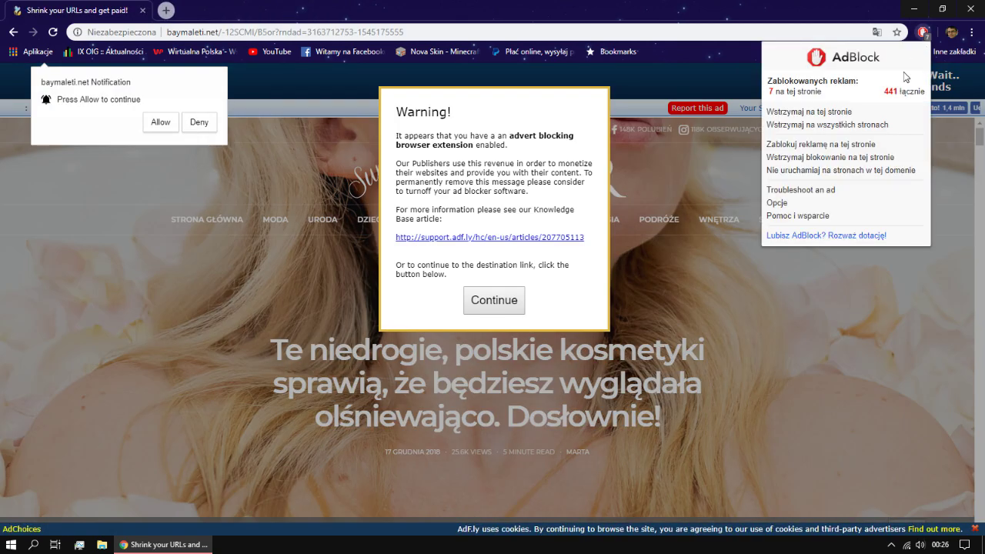
{"action": "left_click", "coordinate": [812, 118]}
Step: Skip the ad to get Crystall.launcher.exe and open it from the download shelf
{"action": "left_click", "coordinate": [501, 301]}
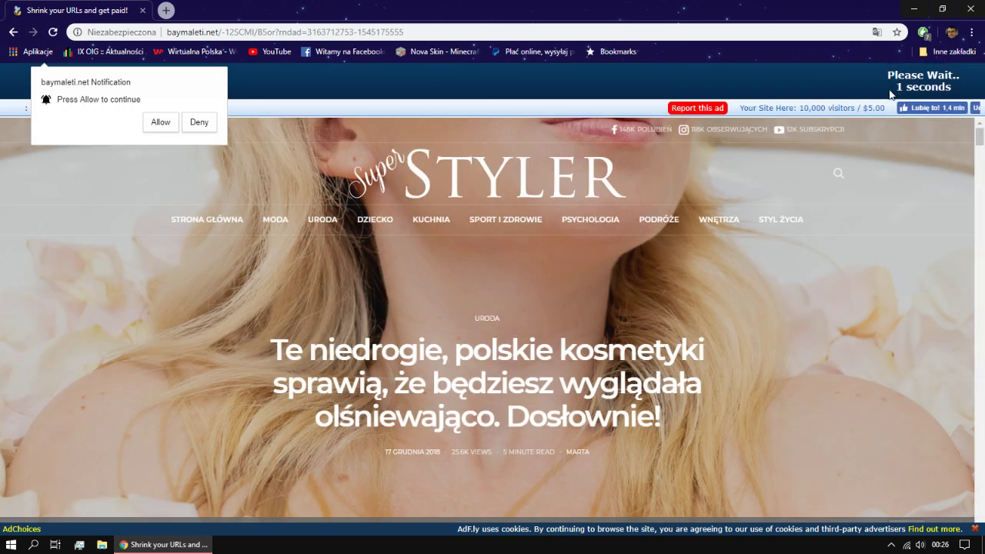
{"action": "left_click", "coordinate": [54, 32]}
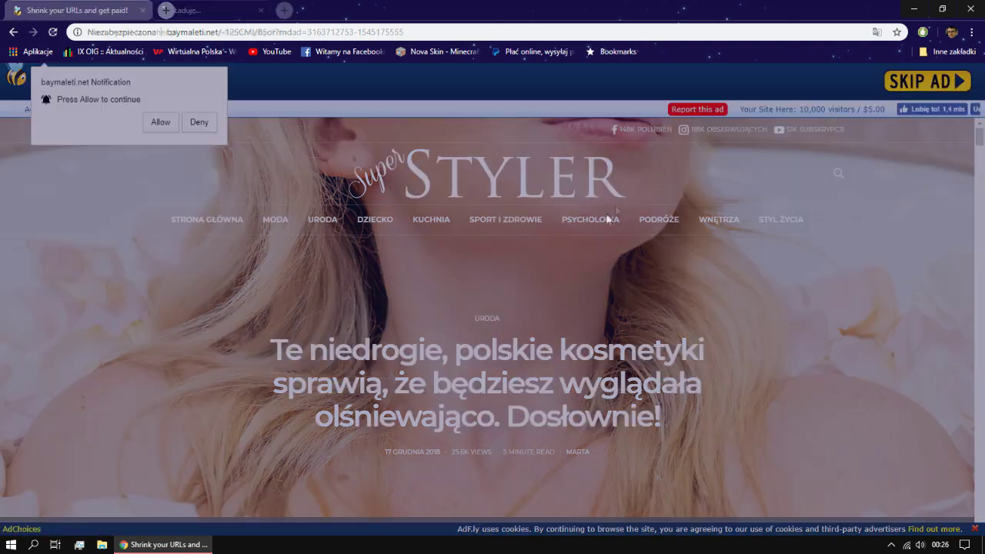
{"action": "left_click", "coordinate": [923, 82]}
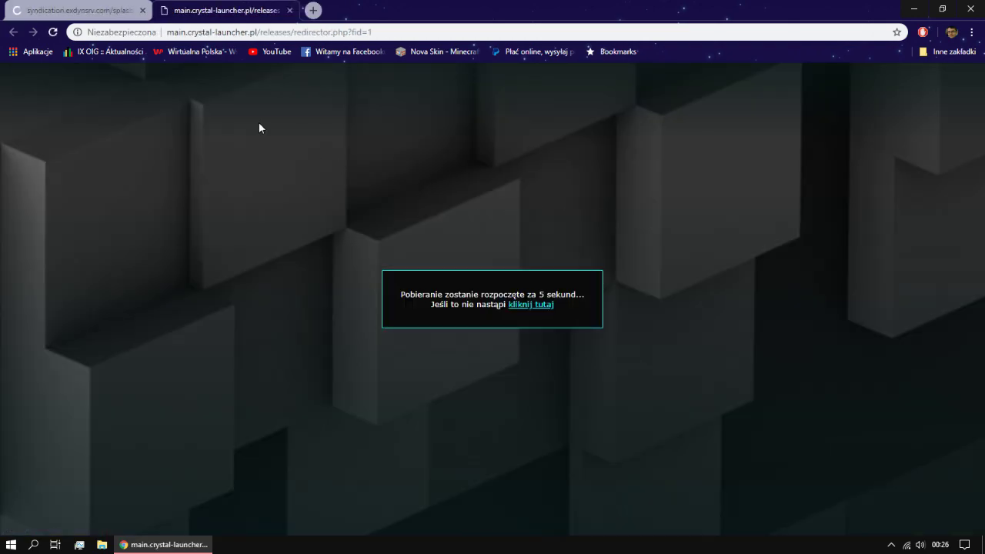
{"action": "left_click", "coordinate": [92, 10]}
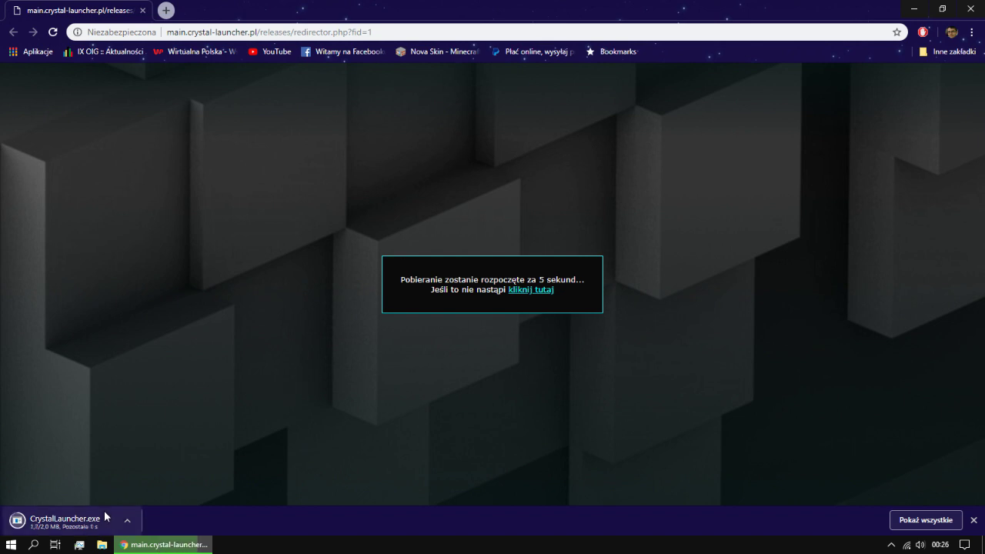
{"action": "left_click", "coordinate": [105, 522]}
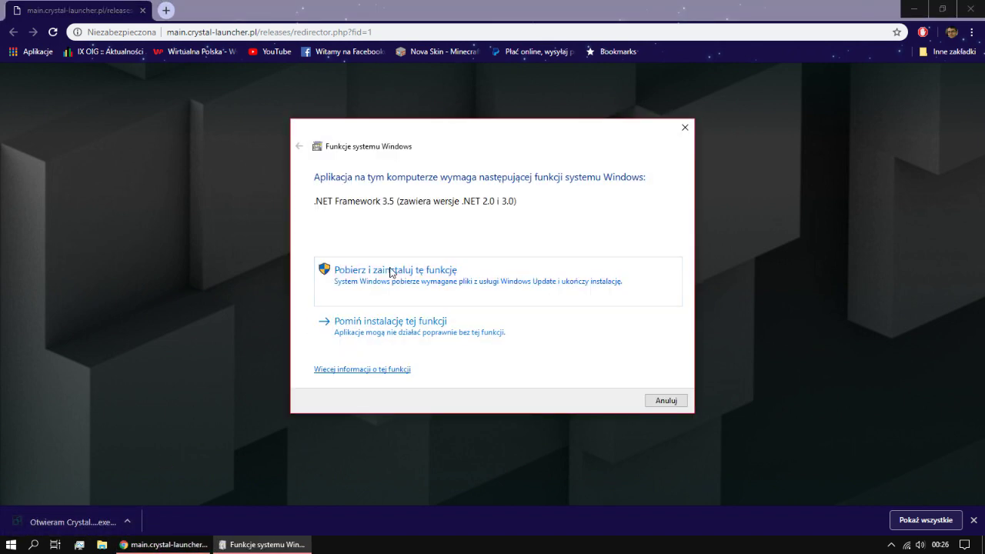
Step: Download and install .NET Framework 3.5, then close the finished installer window
{"action": "left_click", "coordinate": [539, 300]}
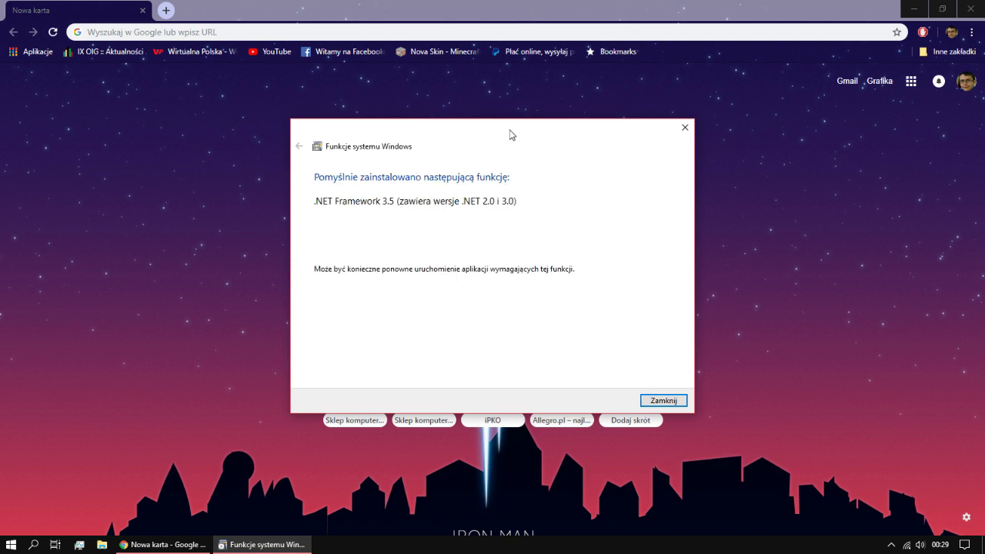
{"action": "left_click", "coordinate": [658, 400]}
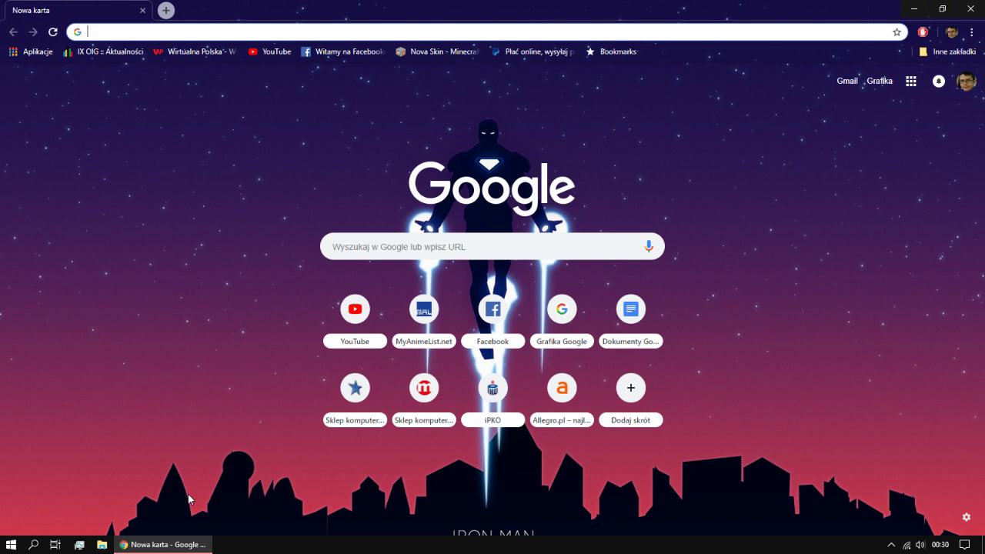
Step: Run the CrystalLauncher installer from the Pobrane folder and close the Explorer window
{"action": "left_click", "coordinate": [103, 549]}
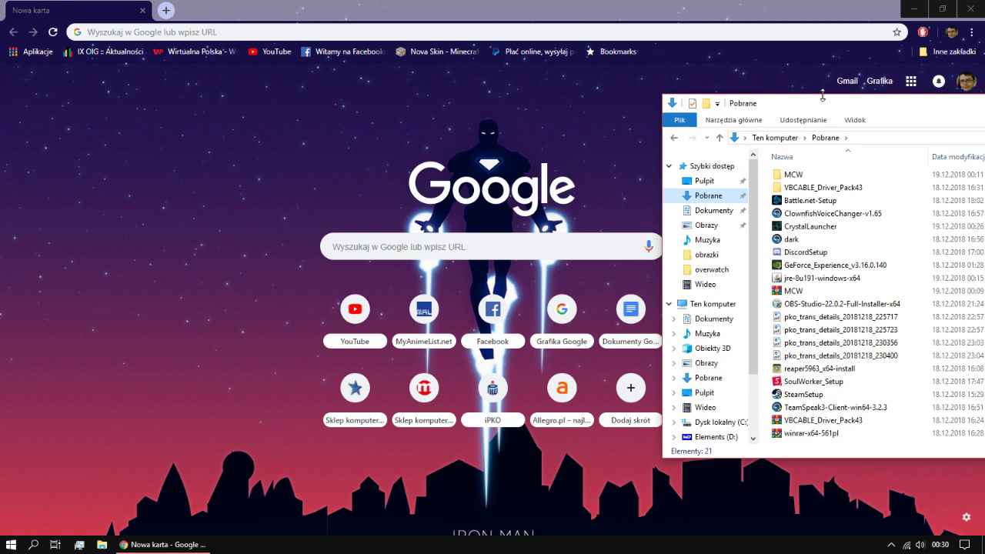
{"action": "left_click_drag", "start_coordinate": [823, 95], "coordinate": [353, 83]}
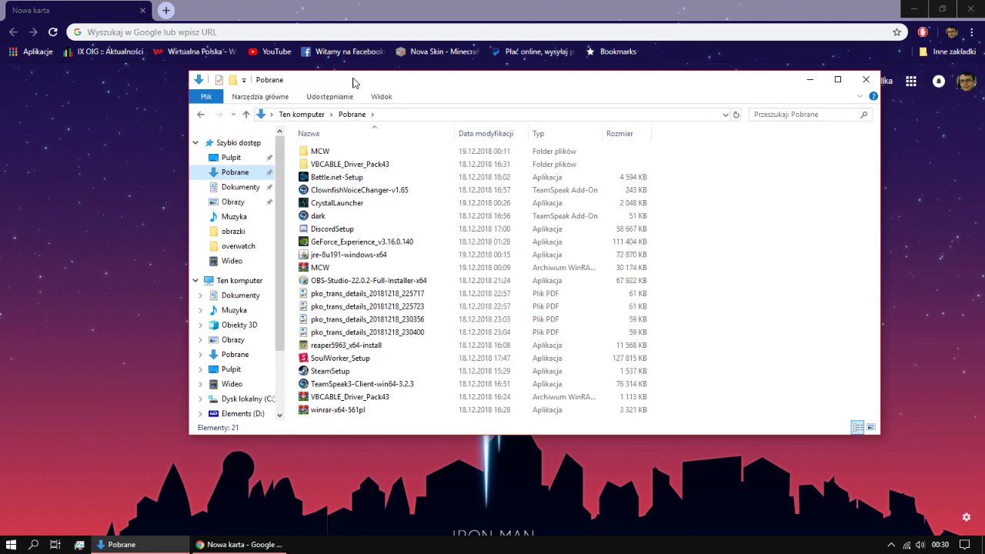
{"action": "left_click", "coordinate": [335, 204]}
{"action": "double_click", "coordinate": [335, 203]}
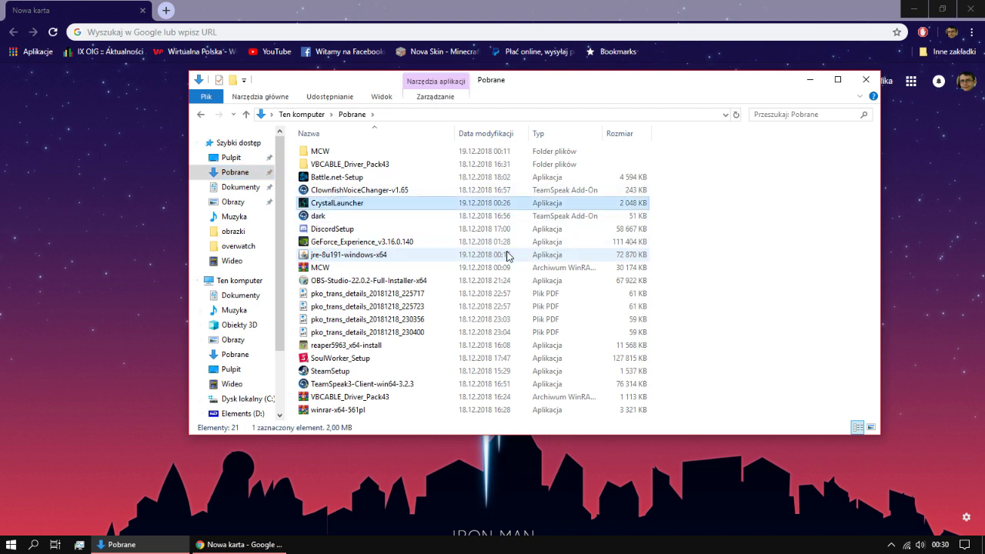
{"action": "left_click", "coordinate": [865, 79]}
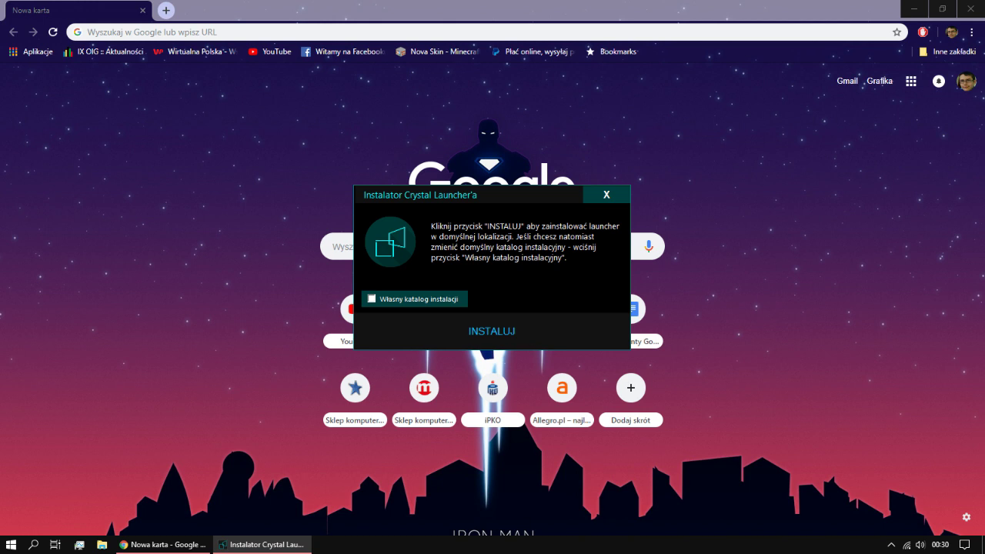
Step: Install to the default location, close Chrome and move the desktop shortcut while updating
{"action": "key", "text": "Return"}
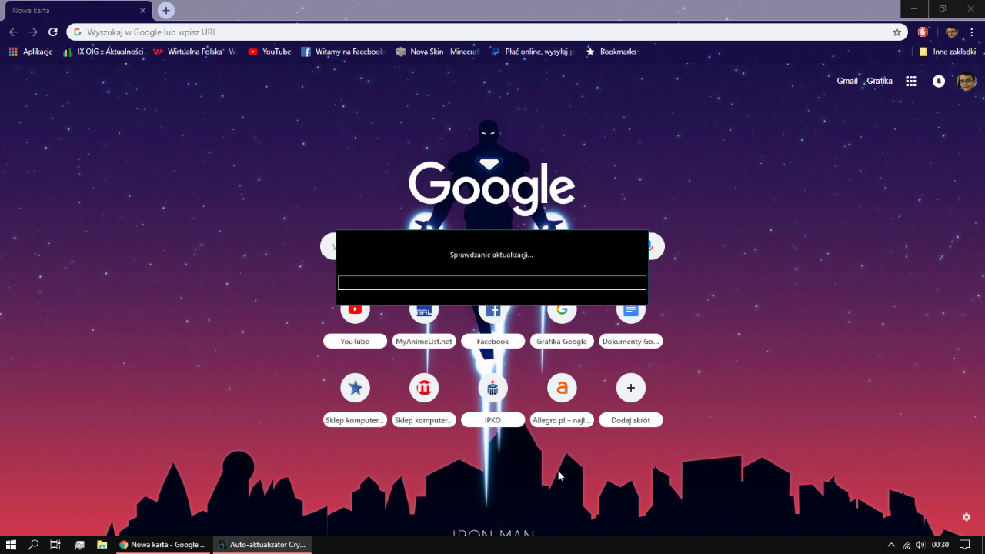
{"action": "left_click", "coordinate": [142, 10]}
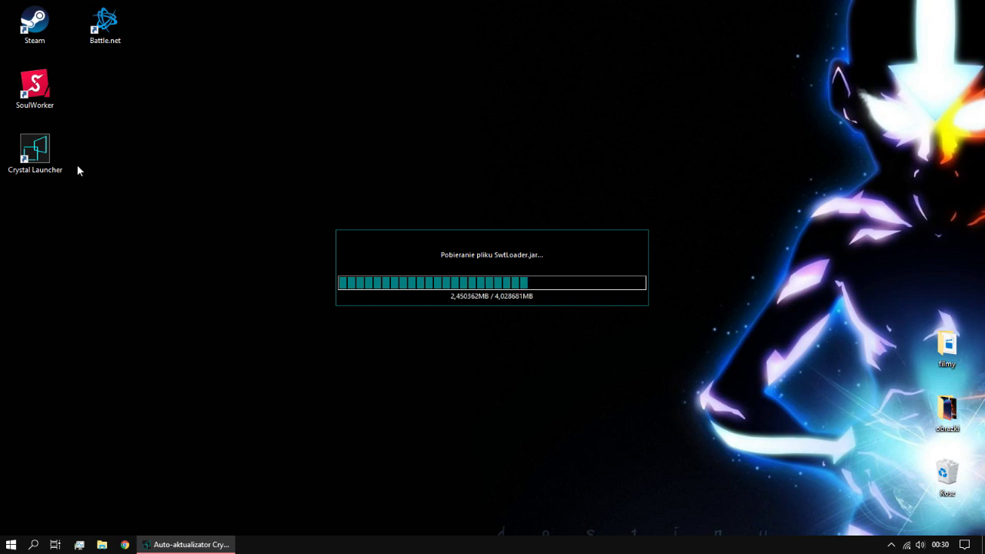
{"action": "left_click_drag", "start_coordinate": [43, 159], "coordinate": [57, 494]}
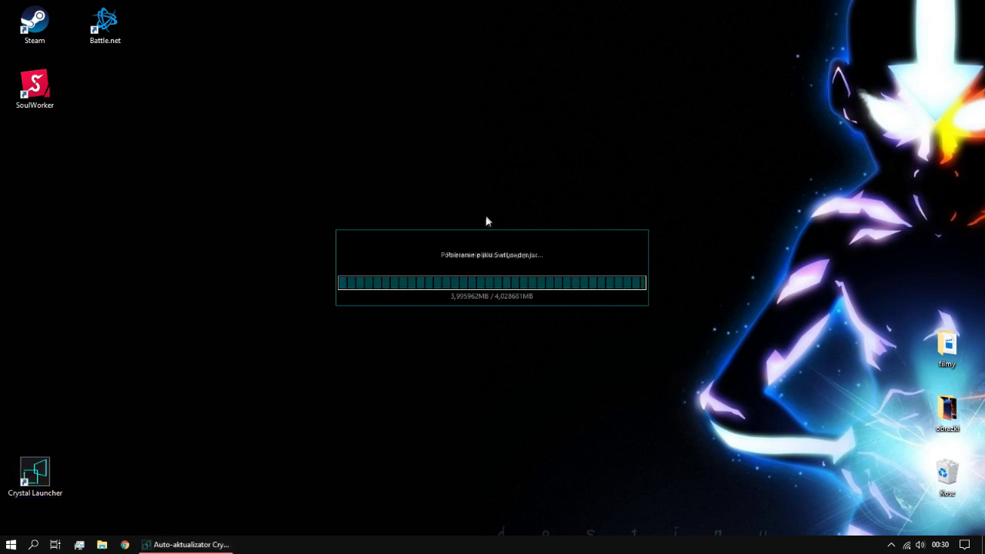
{"action": "left_click", "coordinate": [488, 245]}
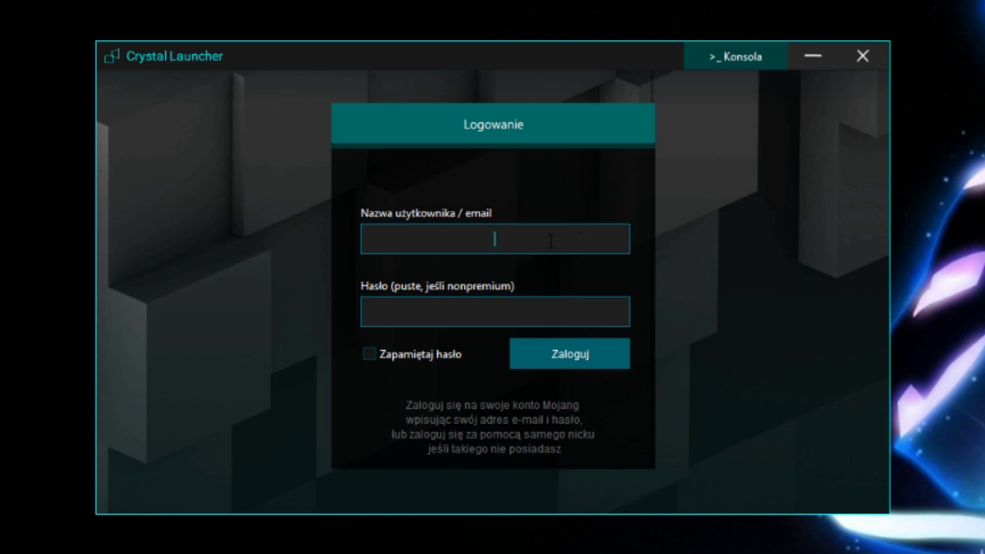
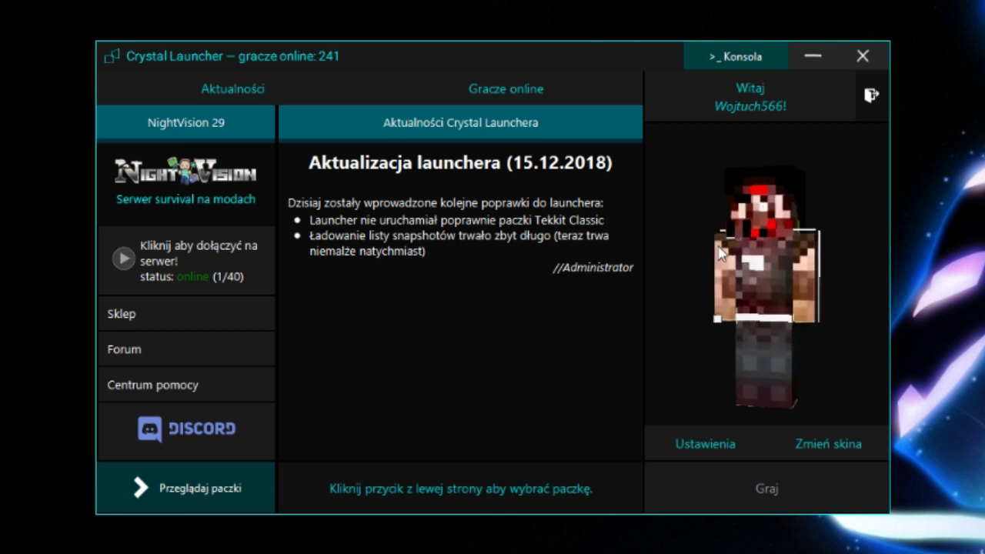
Step: Browse recommended packs: NightVision 29, OptiFine 1.12.2, 1.13.1, 1.13.2 and MCMods 1.9.4
{"action": "left_click", "coordinate": [232, 485]}
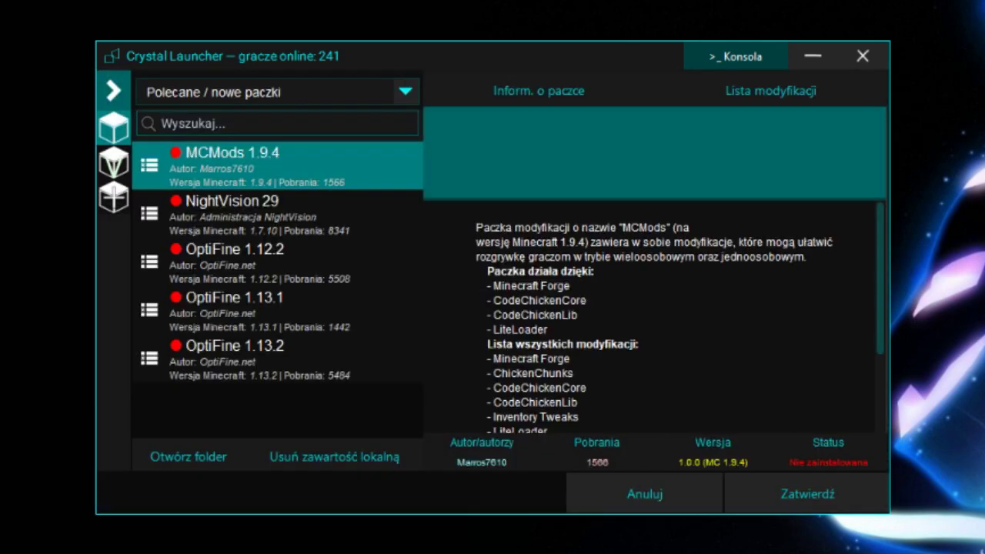
{"action": "left_click", "coordinate": [238, 229]}
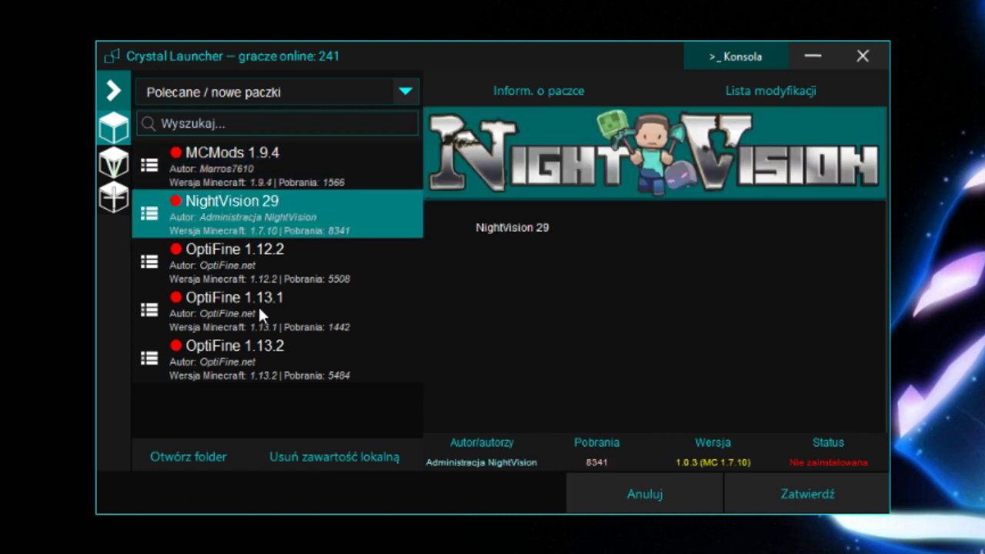
{"action": "left_click", "coordinate": [254, 262]}
{"action": "left_click", "coordinate": [269, 301]}
{"action": "left_click", "coordinate": [273, 371]}
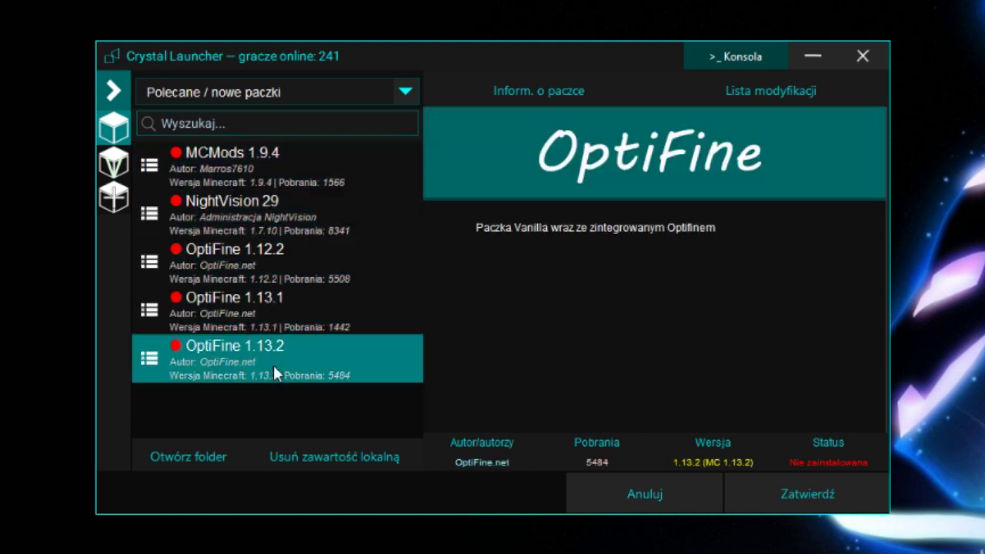
{"action": "left_click", "coordinate": [246, 154]}
Step: Check plain releases 1.13.1, 1.12.1 and 1.13.2, then show your own packs list
{"action": "left_click", "coordinate": [110, 164]}
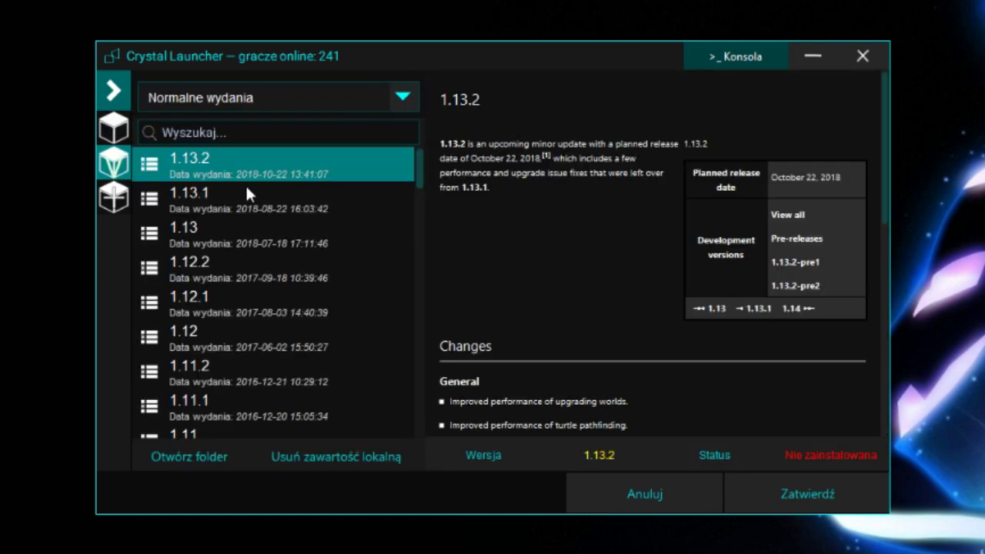
{"action": "left_click", "coordinate": [248, 201]}
{"action": "left_click", "coordinate": [268, 301]}
{"action": "left_click", "coordinate": [306, 172]}
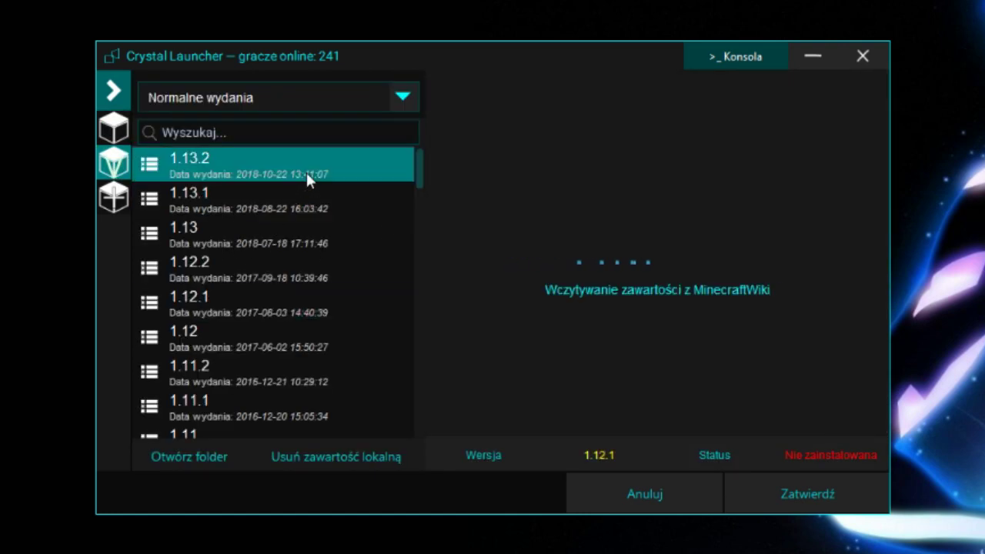
{"action": "left_click", "coordinate": [108, 197]}
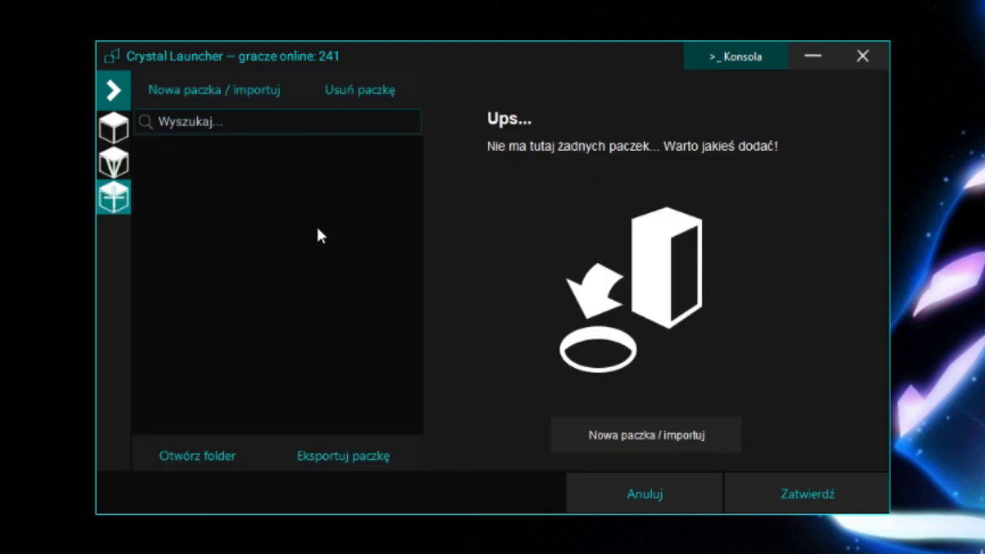
Step: Start a new pack with game version 1.7.10 and Forge 10.13.4.1614
{"action": "left_click", "coordinate": [226, 91]}
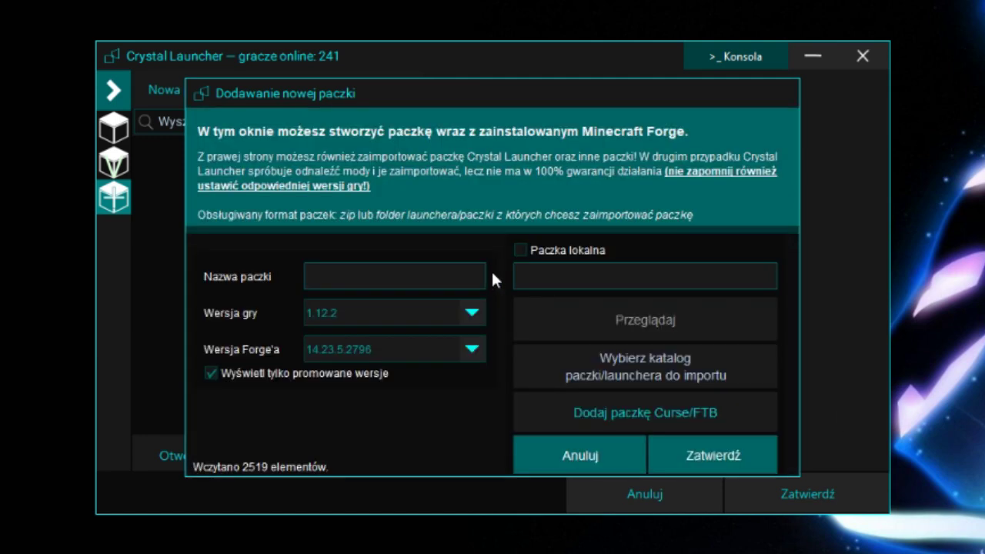
{"action": "left_click", "coordinate": [426, 308]}
{"action": "scroll", "coordinate": [393, 375], "scroll_direction": "down", "scroll_amount": 4}
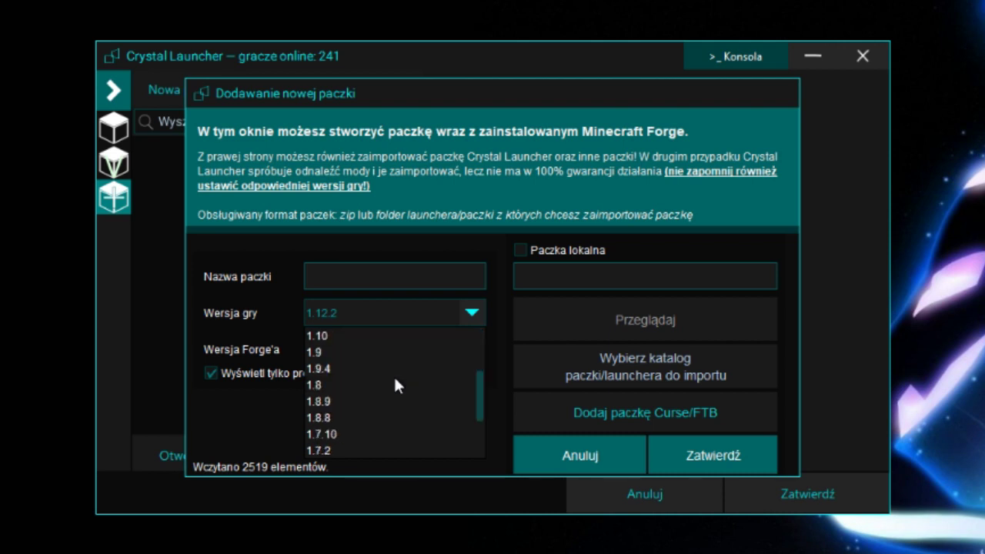
{"action": "left_click", "coordinate": [360, 385]}
{"action": "left_click", "coordinate": [368, 342]}
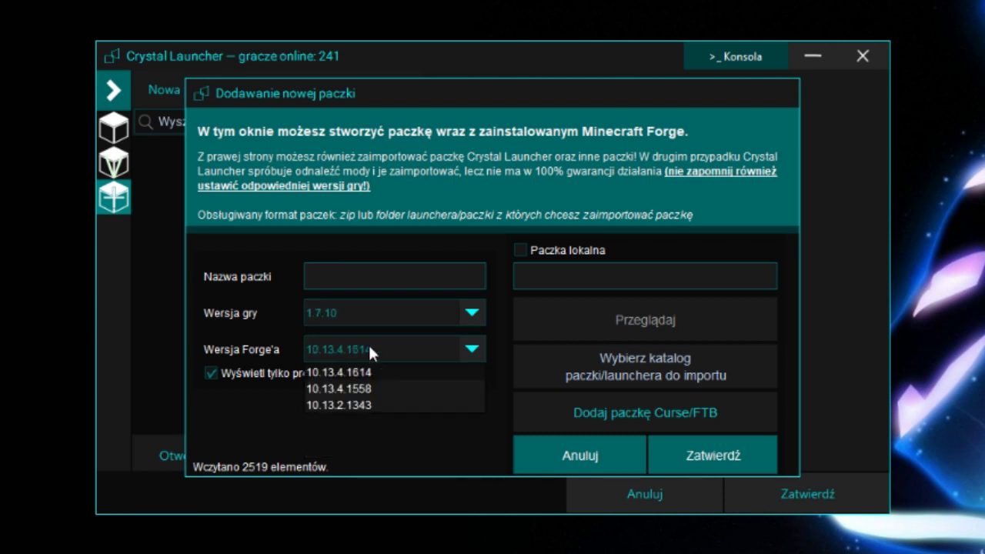
{"action": "left_click", "coordinate": [371, 350]}
{"action": "left_click", "coordinate": [371, 349]}
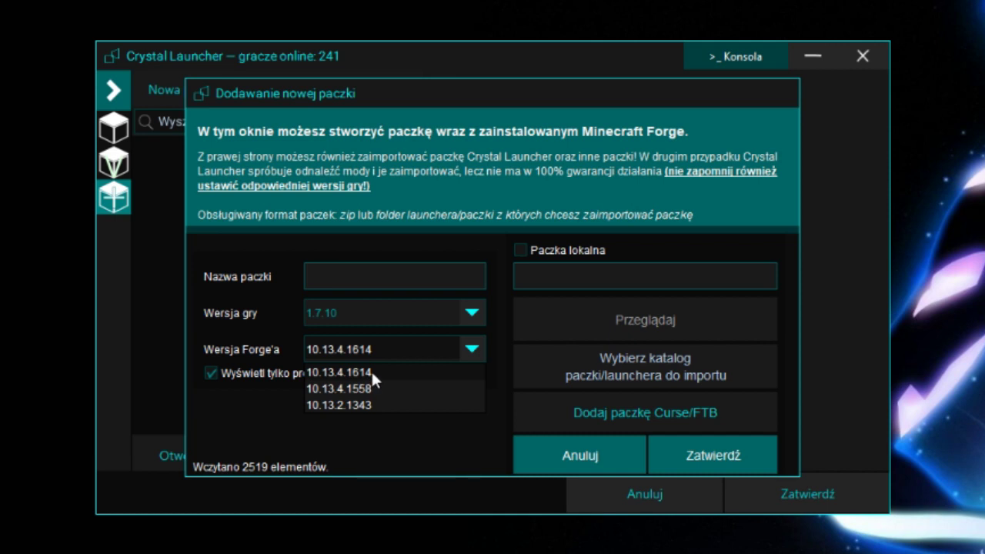
{"action": "left_click", "coordinate": [381, 371]}
Step: Name the new pack MCW
{"action": "left_click", "coordinate": [370, 281]}
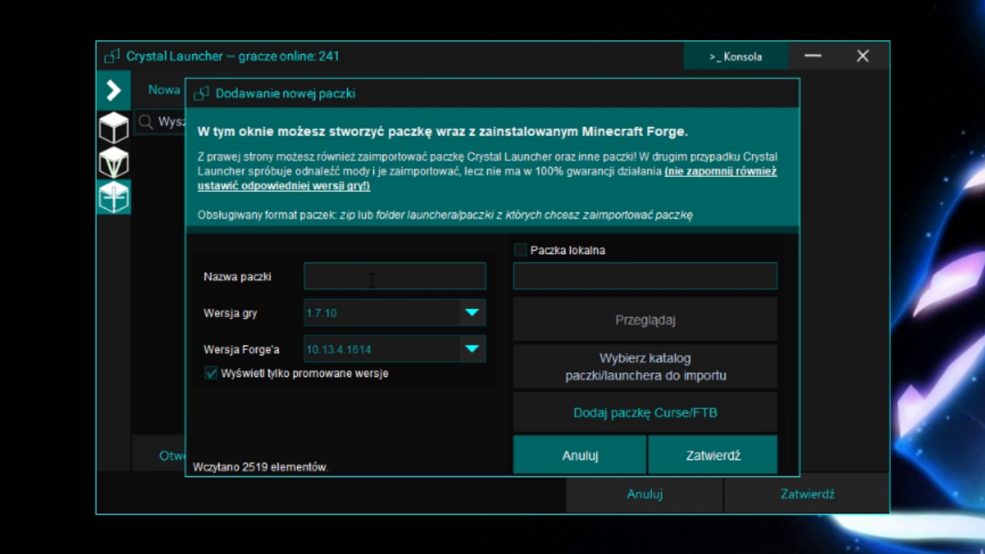
{"action": "type", "text": "NOwa"}
{"action": "key", "text": "BackSpace"}
{"action": "key", "text": "BackSpace"}
{"action": "key", "text": "BackSpace"}
{"action": "type", "text": "owa"}
{"action": "key", "text": "BackSpace"}
{"action": "key", "text": "BackSpace"}
{"action": "key", "text": "BackSpace"}
{"action": "type", "text": "MCW"}
Step: Create the pack and drag the eight mod jars from the paczka folder into it
{"action": "left_click", "coordinate": [733, 451]}
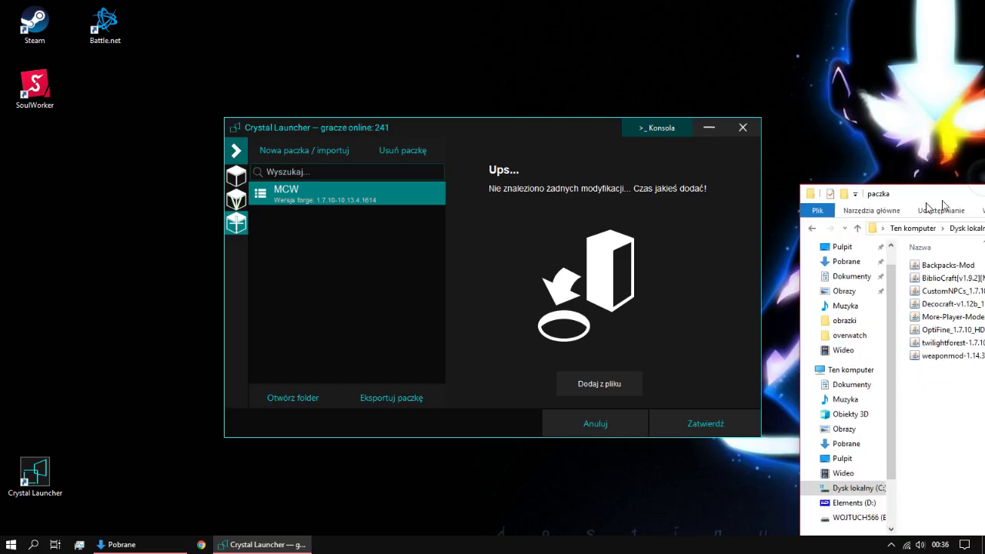
{"action": "left_click_drag", "start_coordinate": [966, 172], "coordinate": [100, 125]}
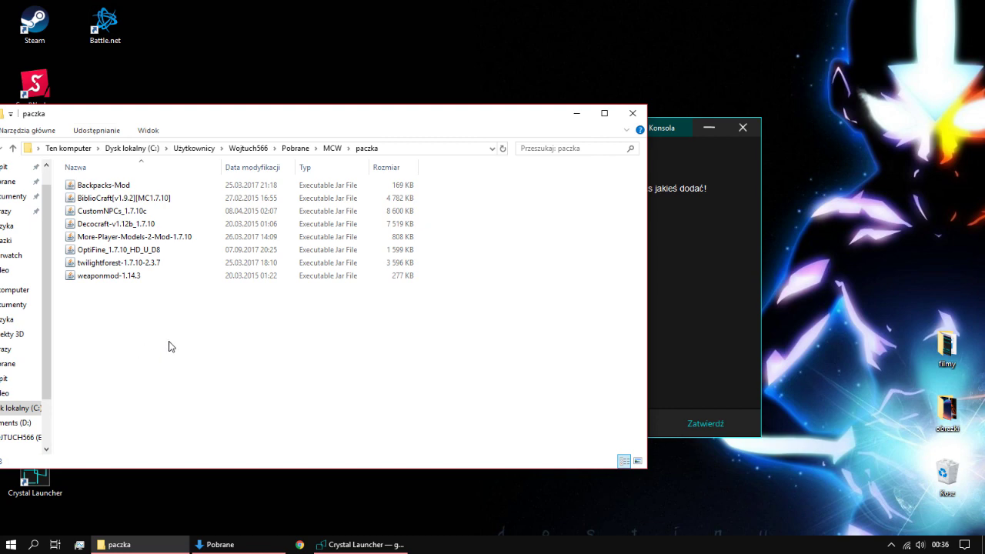
{"action": "left_click_drag", "start_coordinate": [169, 344], "coordinate": [716, 266]}
{"action": "left_click", "coordinate": [456, 336]}
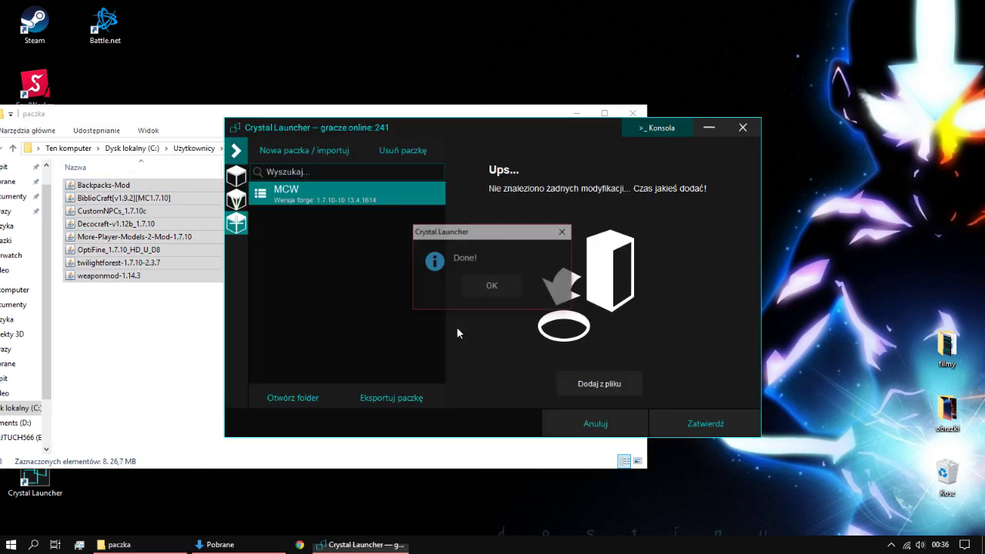
{"action": "left_click", "coordinate": [494, 286]}
Step: Review the mod list entries: WeaponMod, BiblioCraft, MorePlayerModels and OptiFine
{"action": "scroll", "coordinate": [517, 308], "scroll_direction": "down", "scroll_amount": 1}
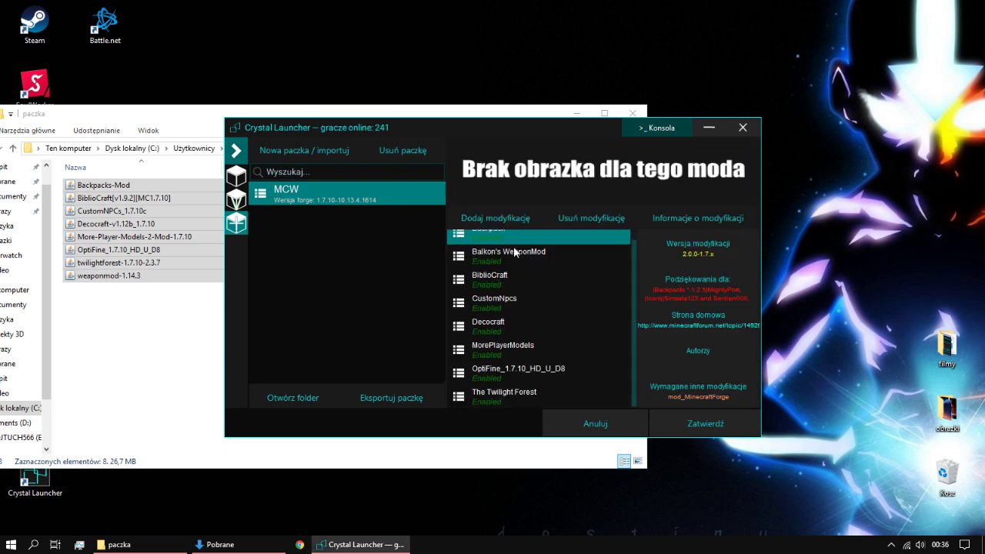
{"action": "left_click", "coordinate": [516, 256]}
{"action": "left_click", "coordinate": [515, 279]}
{"action": "left_click", "coordinate": [514, 347]}
{"action": "left_click", "coordinate": [506, 378]}
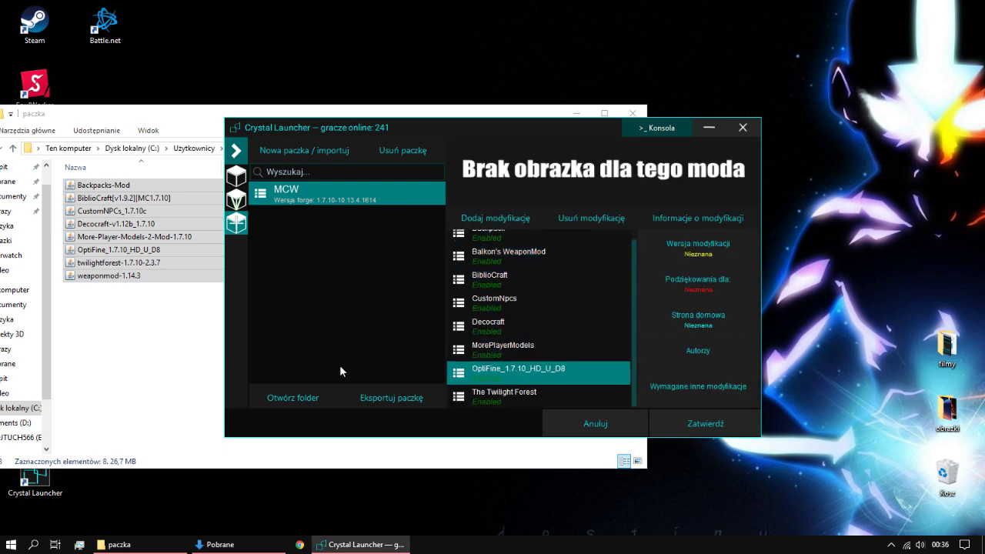
Step: Cancel an attempted mod-from-file addition and close the paczka folder window
{"action": "left_click", "coordinate": [189, 353]}
{"action": "left_click", "coordinate": [747, 304]}
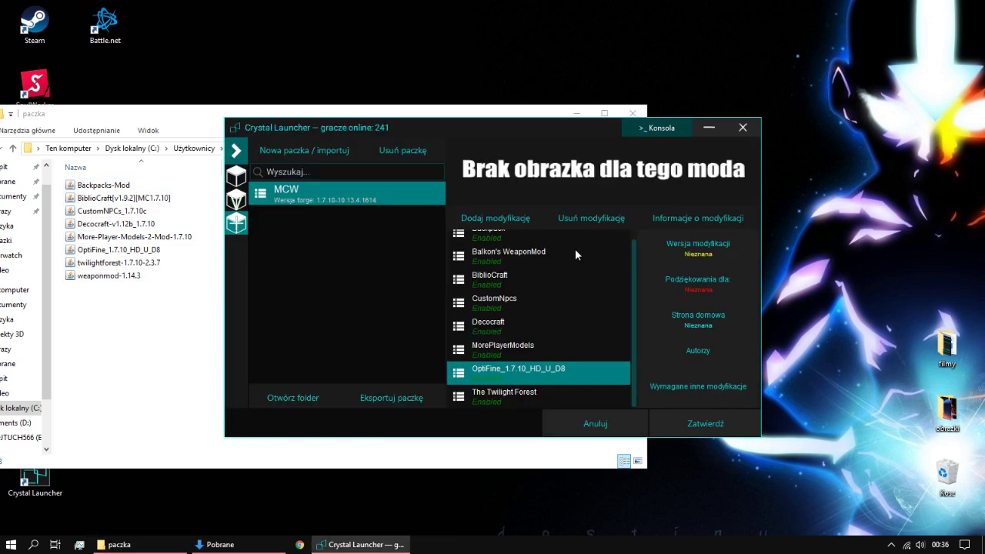
{"action": "left_click", "coordinate": [496, 216]}
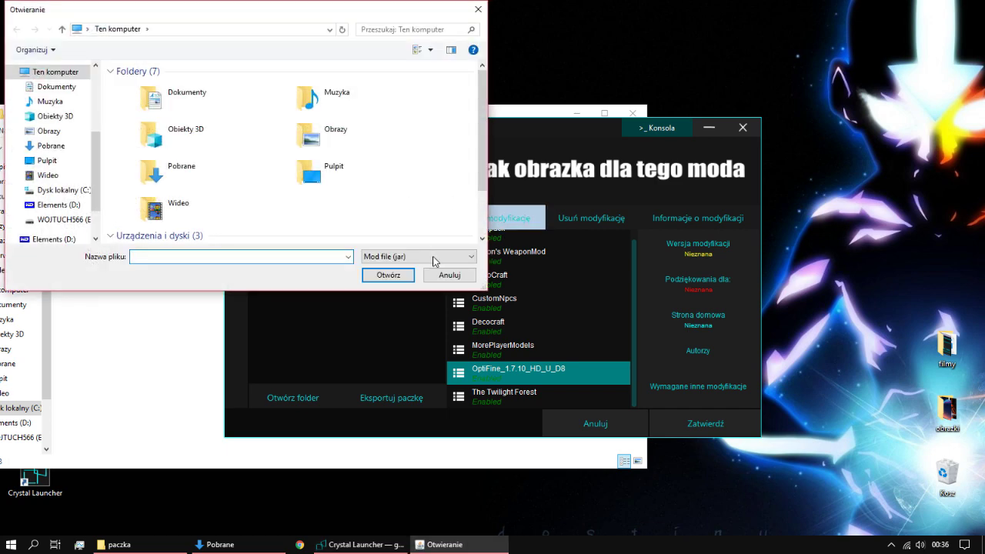
{"action": "left_click", "coordinate": [446, 276]}
{"action": "left_click", "coordinate": [163, 323]}
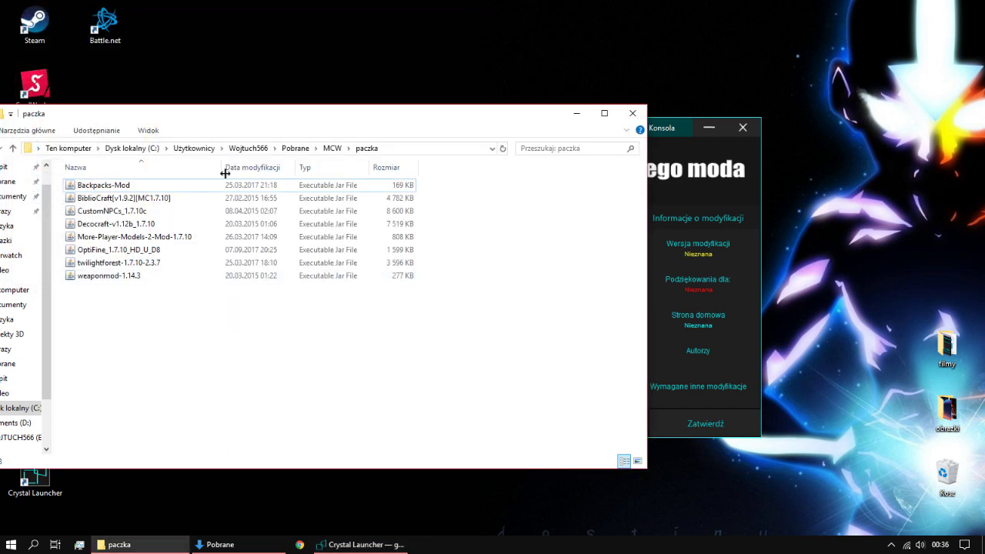
{"action": "left_click", "coordinate": [632, 113]}
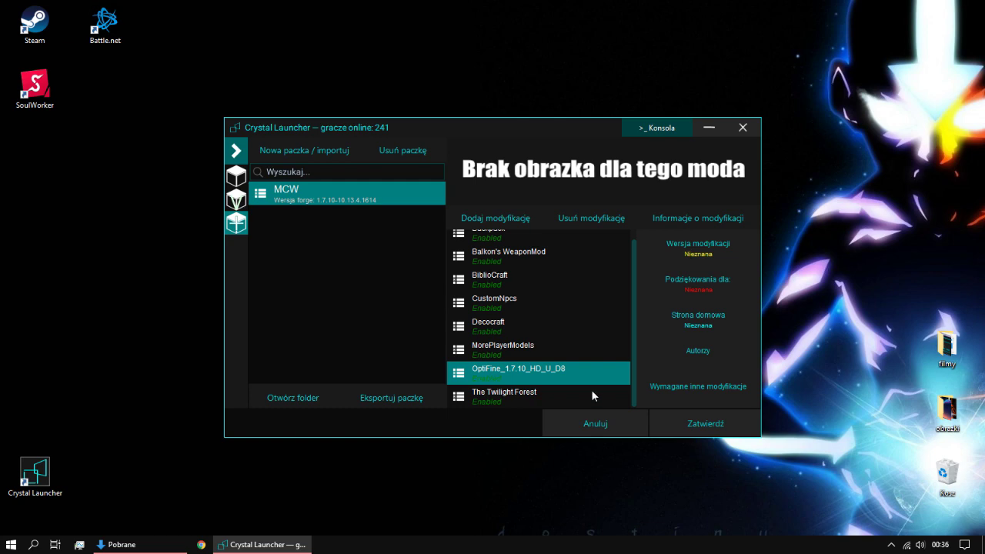
{"action": "left_click", "coordinate": [170, 543]}
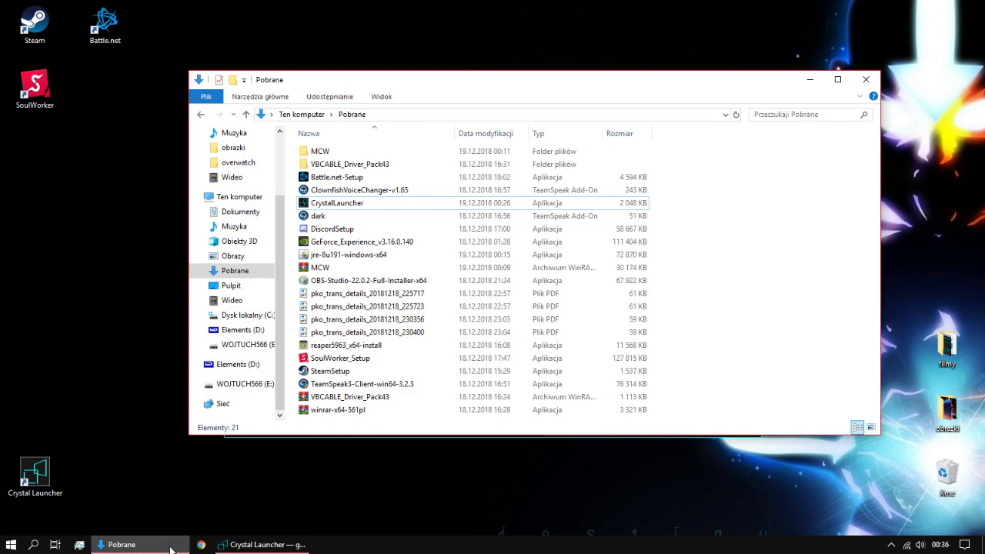
Step: Open the MCW\forge download folder in Explorer and check its contents
{"action": "double_click", "coordinate": [336, 154]}
{"action": "double_click", "coordinate": [333, 155]}
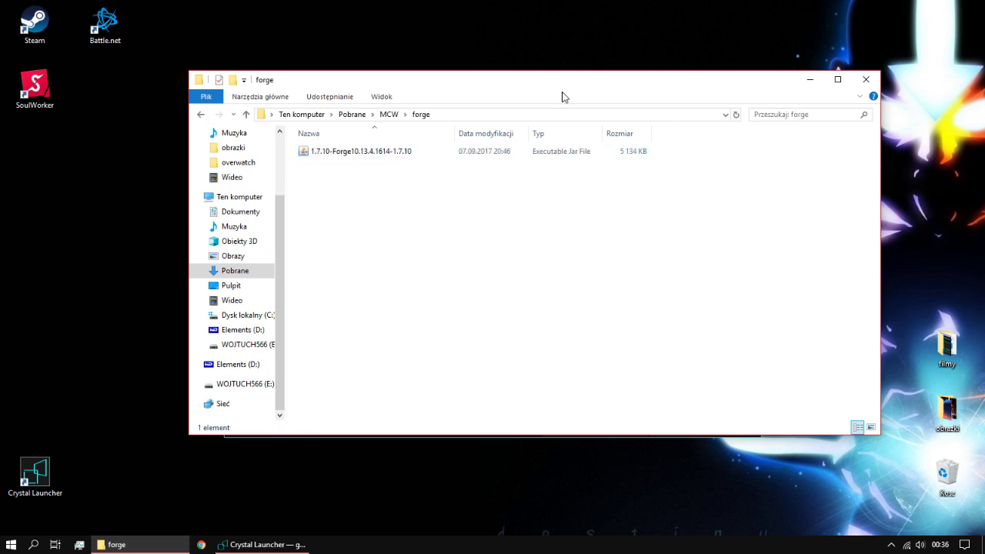
{"action": "left_click", "coordinate": [809, 79]}
{"action": "left_click", "coordinate": [116, 544]}
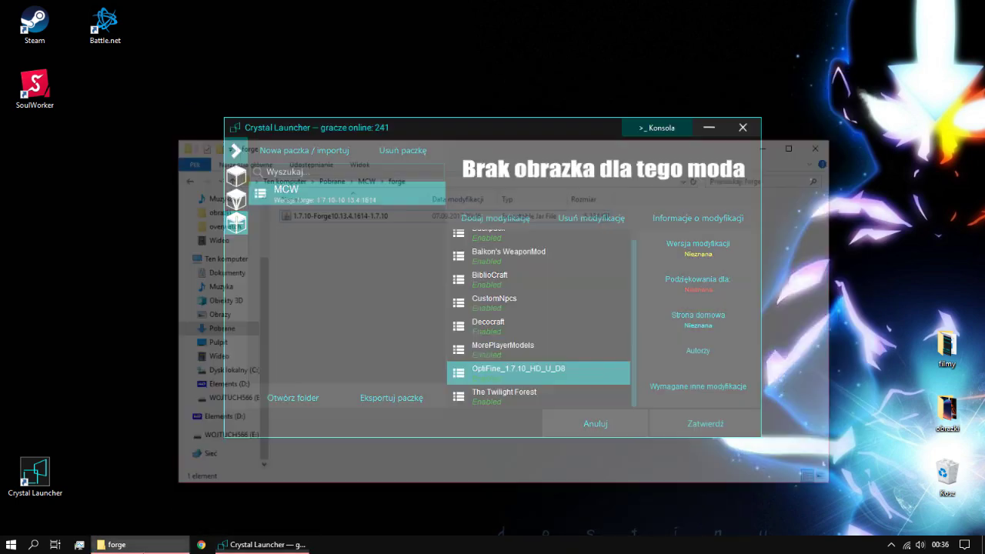
{"action": "left_click", "coordinate": [809, 79]}
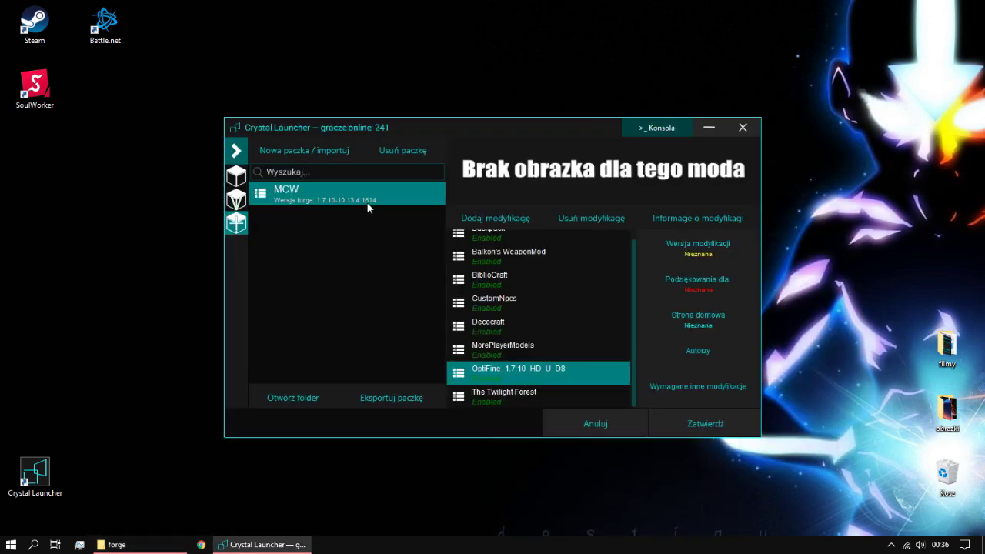
{"action": "left_click", "coordinate": [158, 545]}
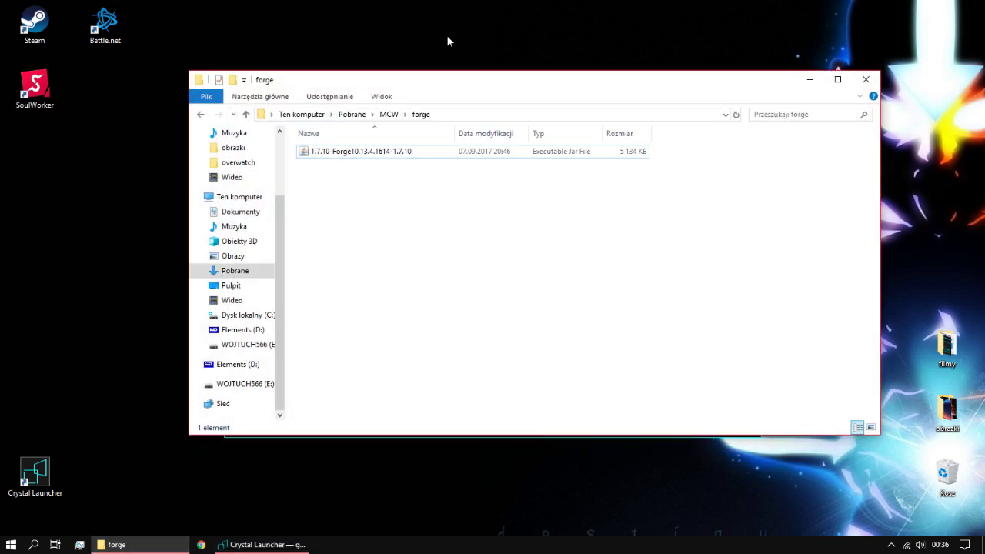
Step: Move the forge folder aside, minimize it, and save the MCW pack with Zatwierdź
{"action": "left_click_drag", "start_coordinate": [442, 81], "coordinate": [292, 249]}
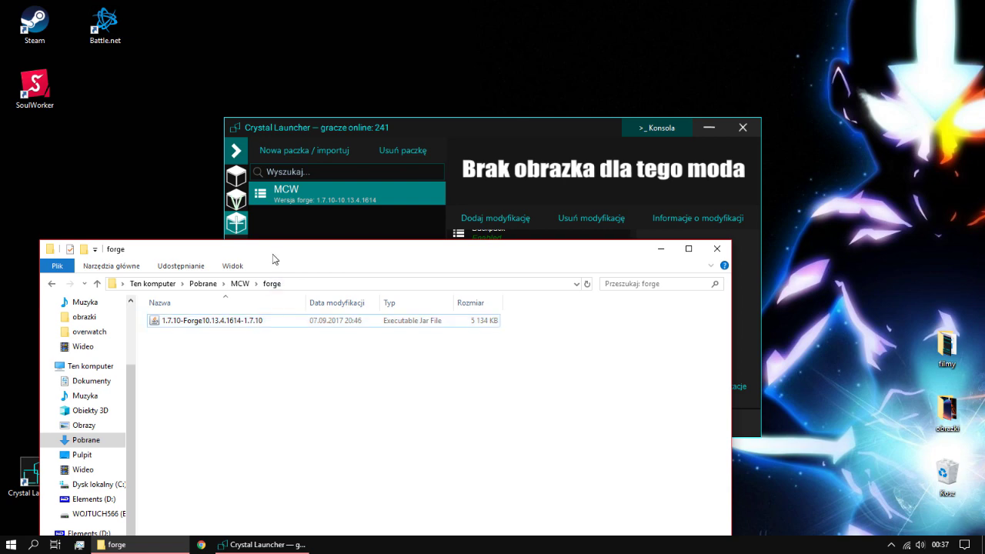
{"action": "left_click_drag", "start_coordinate": [623, 248], "coordinate": [618, 166]}
{"action": "left_click", "coordinate": [650, 166]}
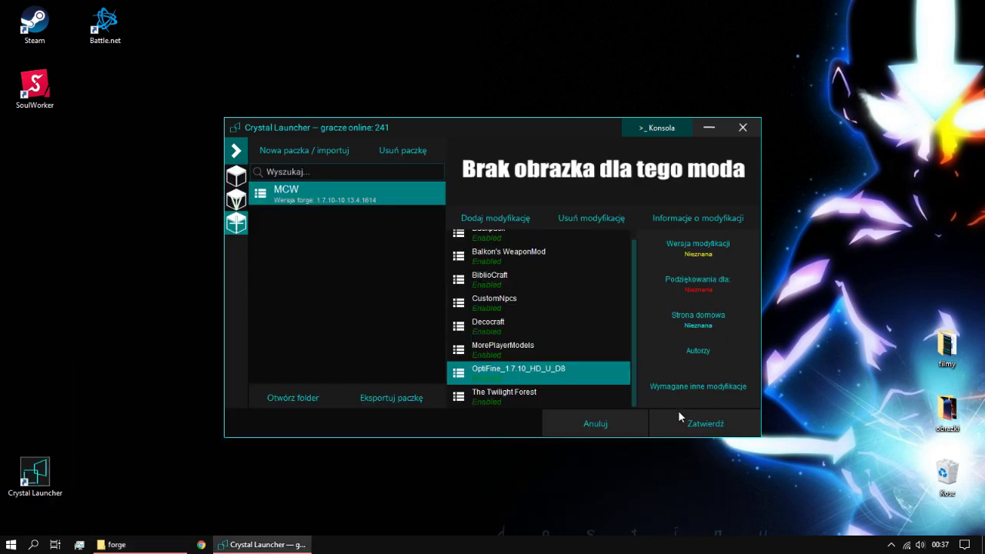
{"action": "left_click", "coordinate": [692, 427]}
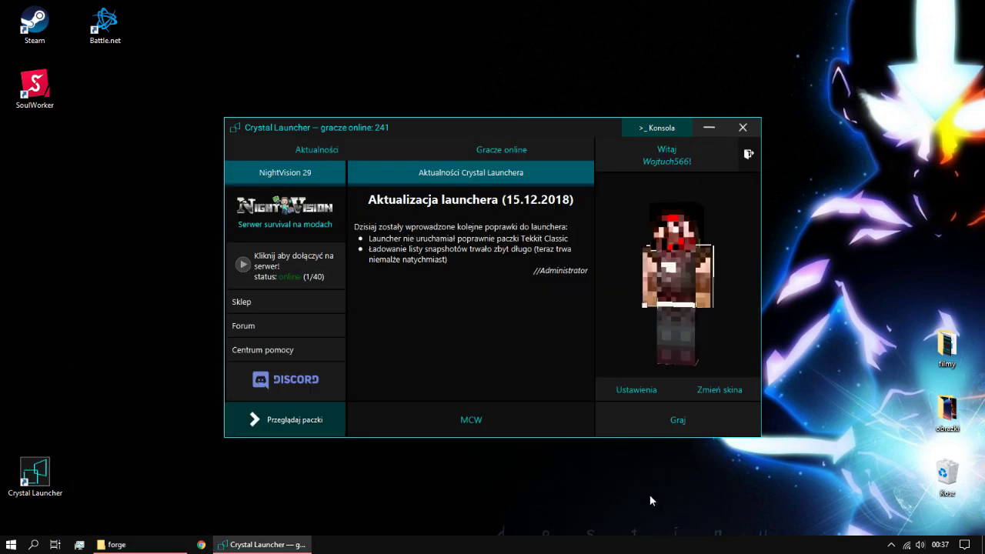
Step: Launch the MCW pack and let Minecraft 1.7.10 load with Forge and its 10 mods
{"action": "left_click", "coordinate": [678, 420]}
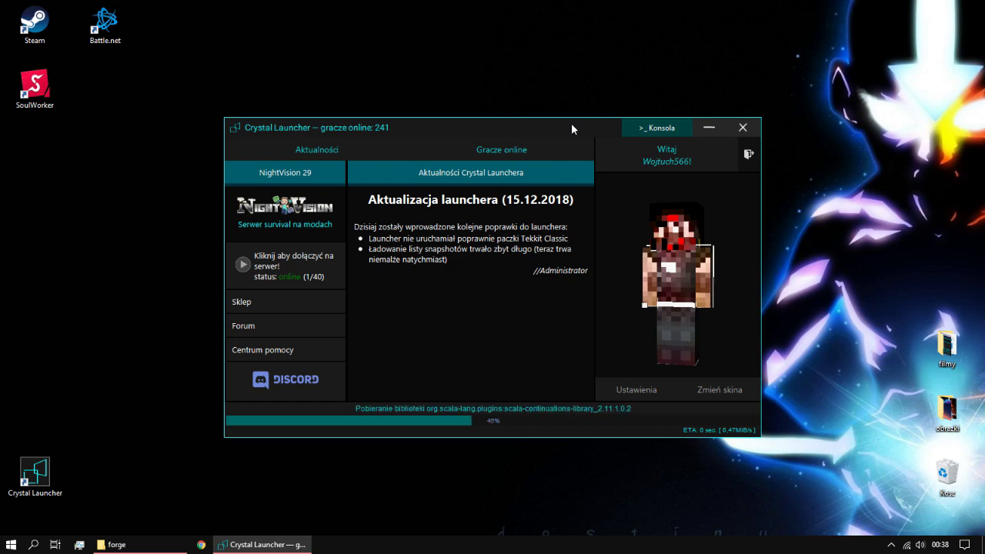
{"action": "left_click_drag", "start_coordinate": [571, 123], "coordinate": [582, 125]}
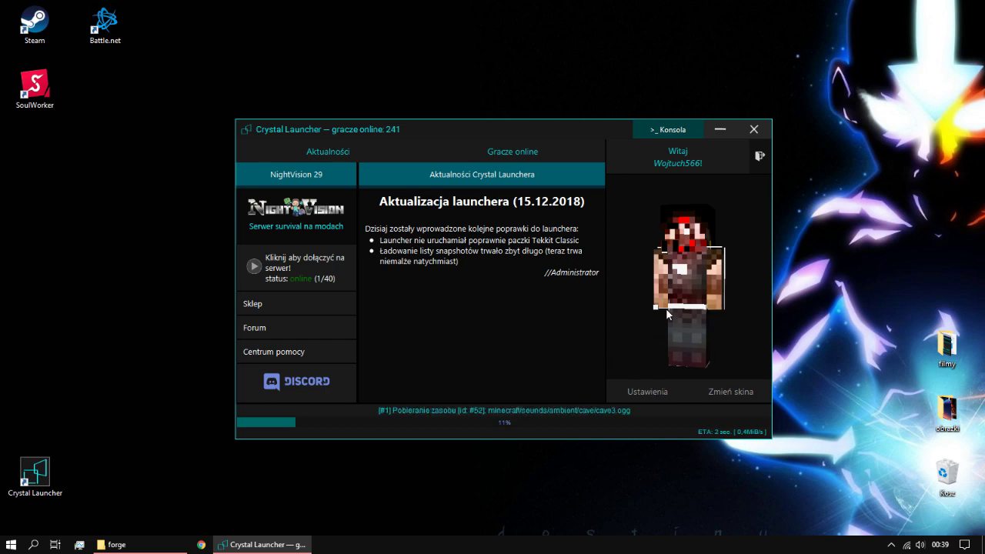
{"action": "left_click_drag", "start_coordinate": [429, 126], "coordinate": [569, 96]}
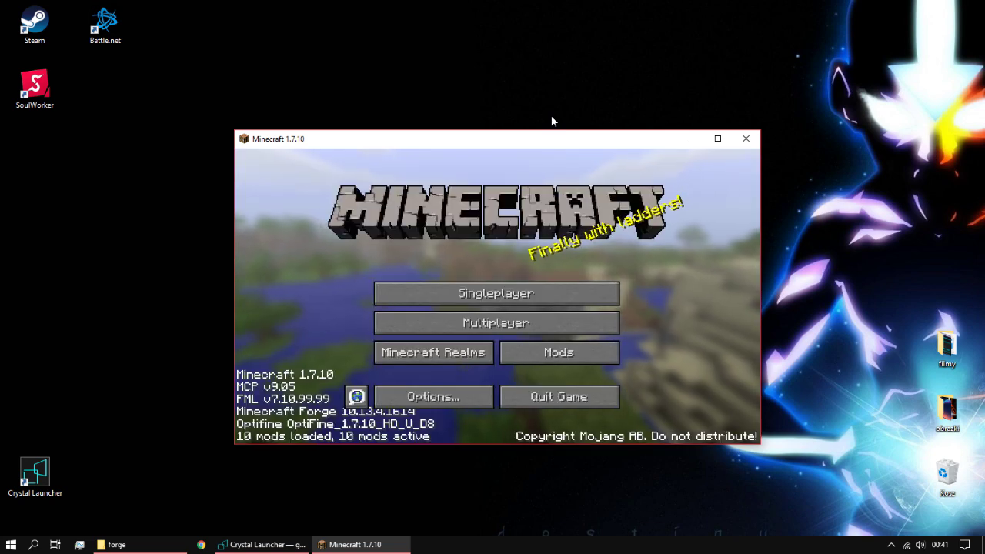
Step: Maximize the game window and switch the game language to Polski
{"action": "left_click", "coordinate": [717, 138]}
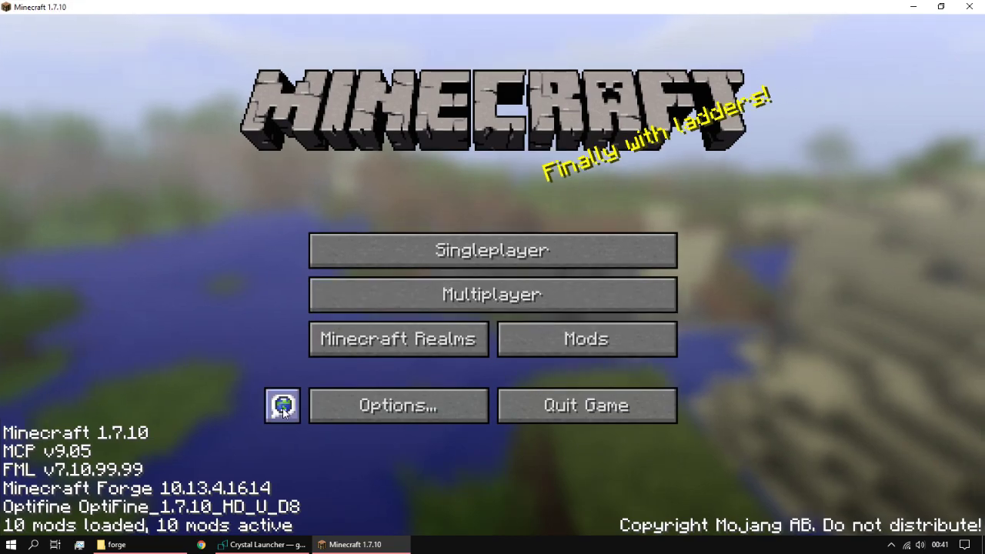
{"action": "left_click", "coordinate": [283, 407]}
{"action": "scroll", "coordinate": [739, 122], "scroll_direction": "down", "scroll_amount": 1}
{"action": "left_click_drag", "start_coordinate": [729, 131], "coordinate": [728, 354]}
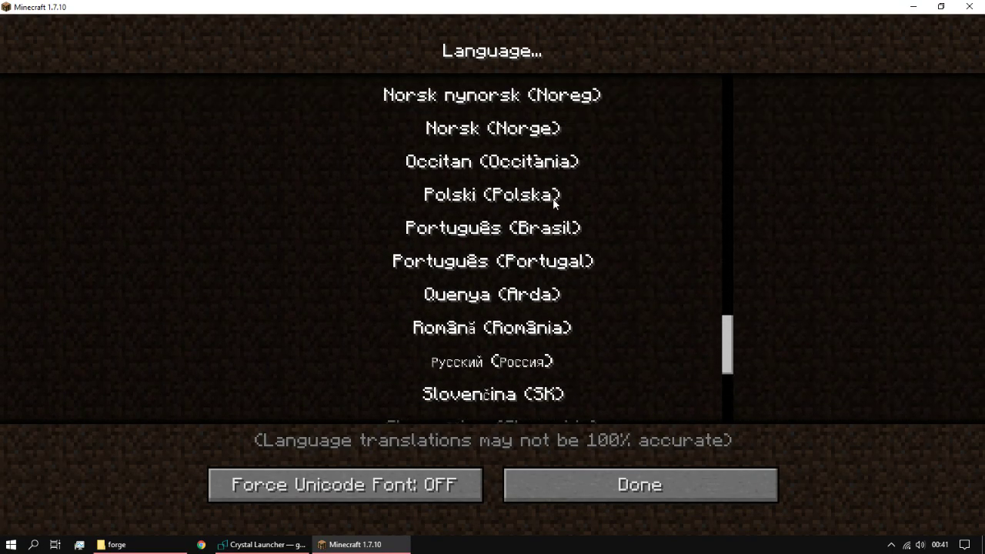
{"action": "left_click", "coordinate": [493, 195]}
{"action": "left_click", "coordinate": [608, 487]}
Step: Set brightness to Jaskrawa and graphics quality to Szybka, and adjust the interface size
{"action": "left_click", "coordinate": [416, 404]}
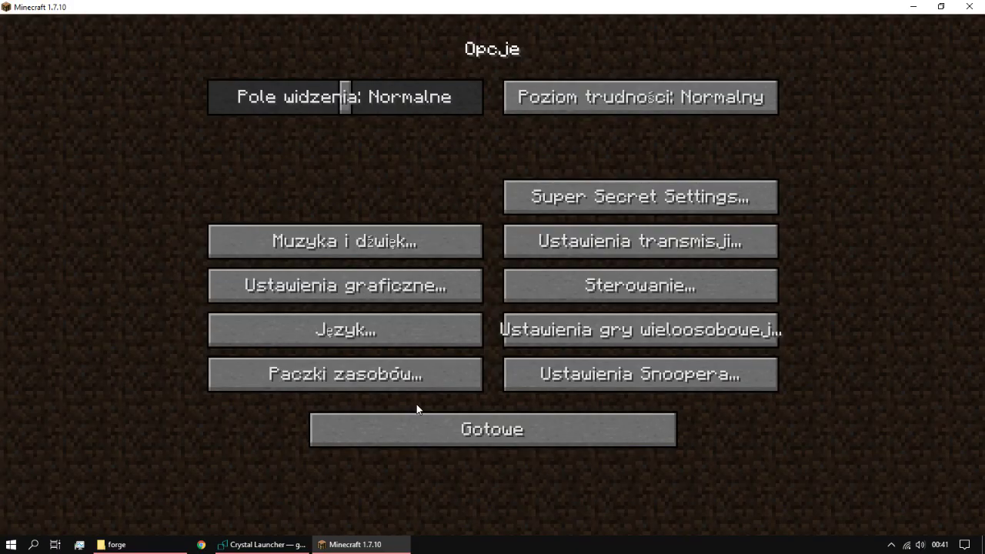
{"action": "left_click", "coordinate": [369, 286]}
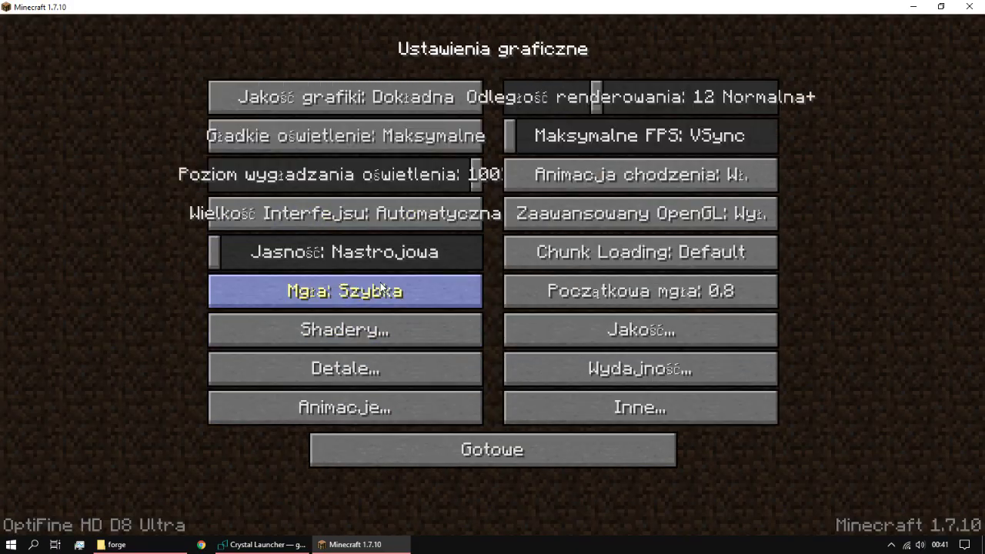
{"action": "left_click_drag", "start_coordinate": [389, 254], "coordinate": [554, 270]}
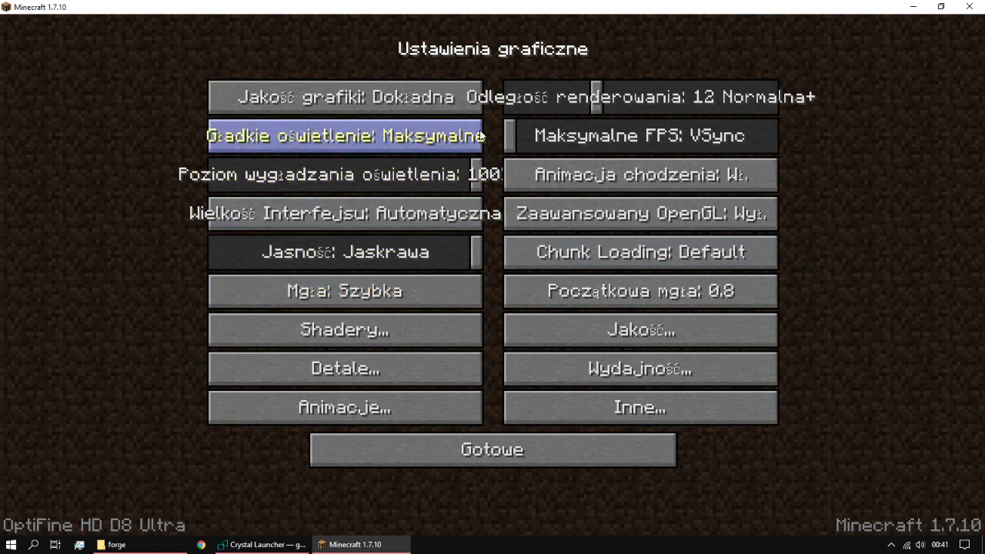
{"action": "left_click", "coordinate": [423, 102]}
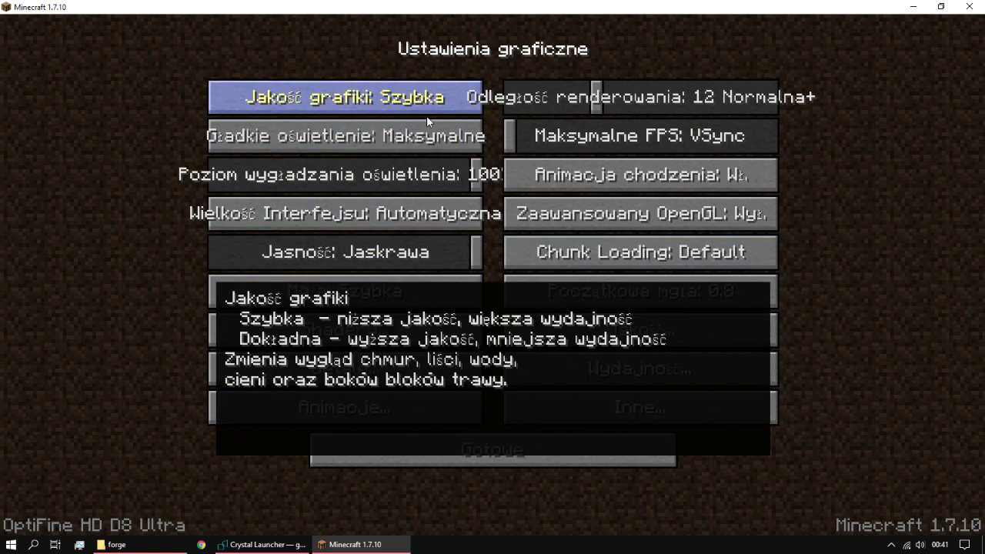
{"action": "left_click", "coordinate": [416, 215]}
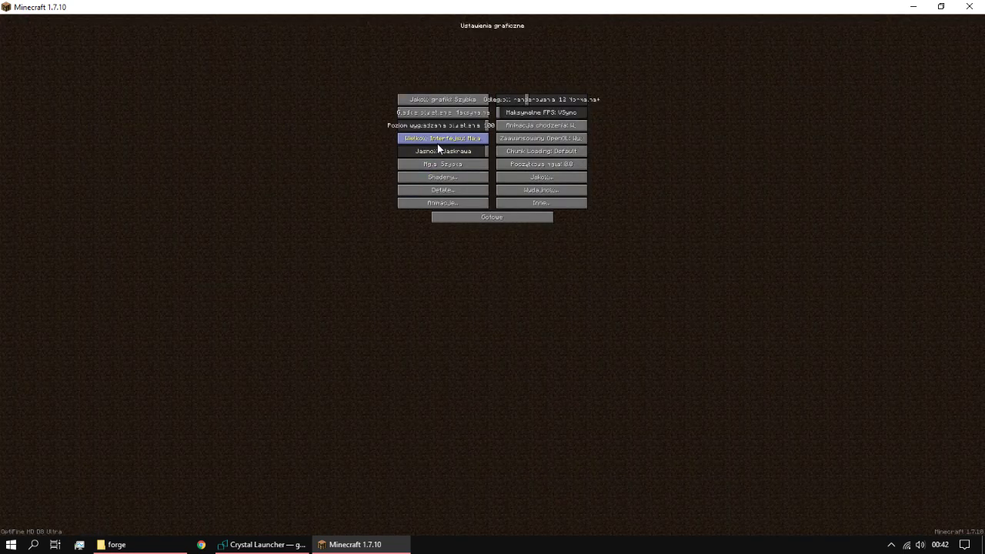
{"action": "left_click", "coordinate": [443, 147]}
{"action": "left_click", "coordinate": [455, 338]}
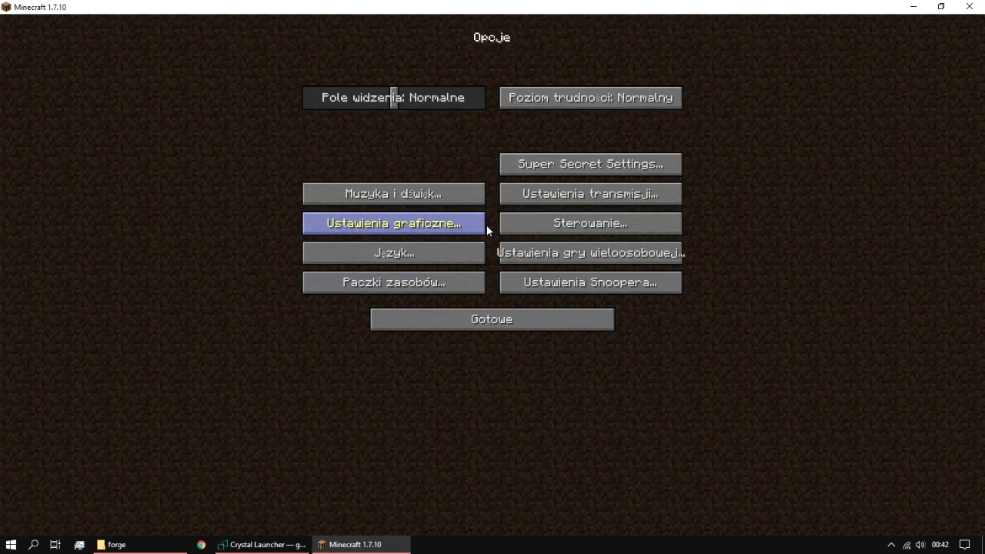
Step: Turn the music off and set master volume to 75%, returning to the main menu
{"action": "left_click", "coordinate": [391, 192]}
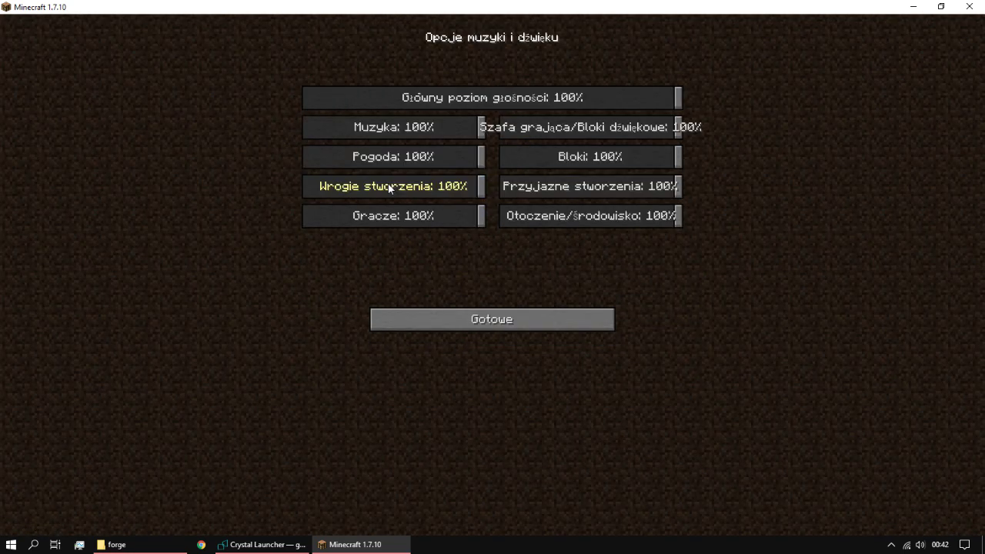
{"action": "left_click_drag", "start_coordinate": [454, 123], "coordinate": [209, 129]}
{"action": "left_click_drag", "start_coordinate": [631, 97], "coordinate": [586, 100]}
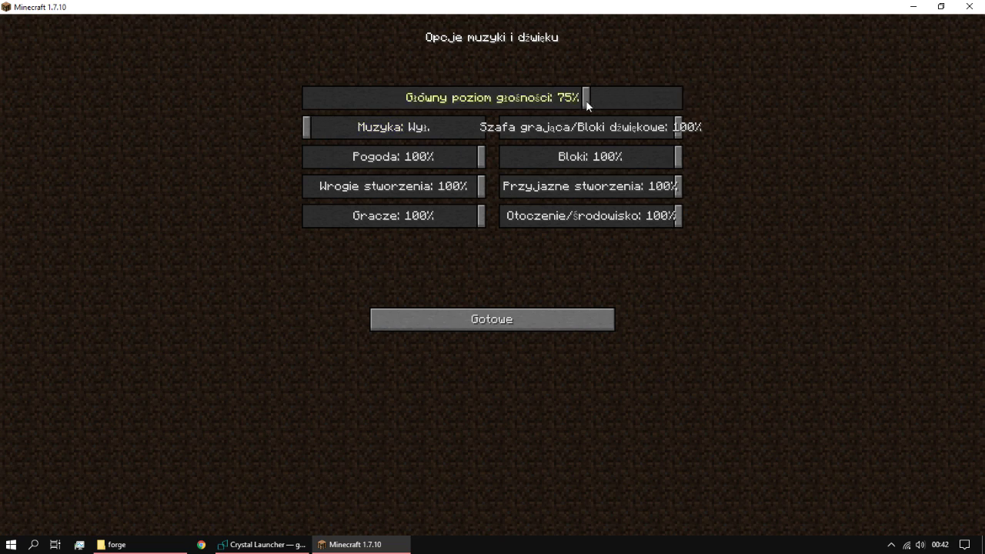
{"action": "left_click", "coordinate": [535, 318]}
{"action": "left_click", "coordinate": [535, 318]}
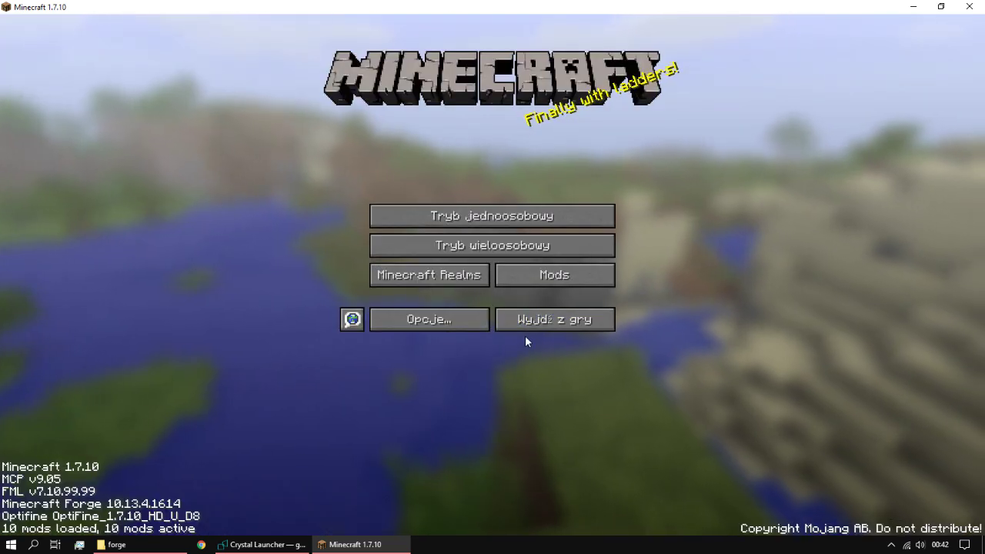
Step: Browse the mod list, viewing the Forge Mod Loader, CustomNpcs and Decocraft details
{"action": "left_click", "coordinate": [554, 275]}
{"action": "left_click", "coordinate": [73, 158]}
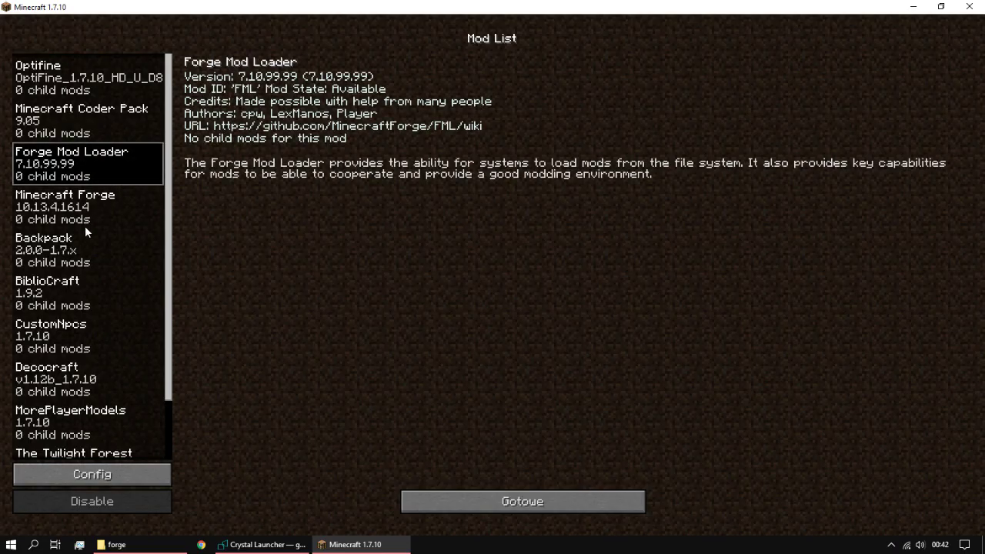
{"action": "left_click", "coordinate": [77, 337]}
{"action": "left_click", "coordinate": [90, 392]}
{"action": "left_click", "coordinate": [434, 498]}
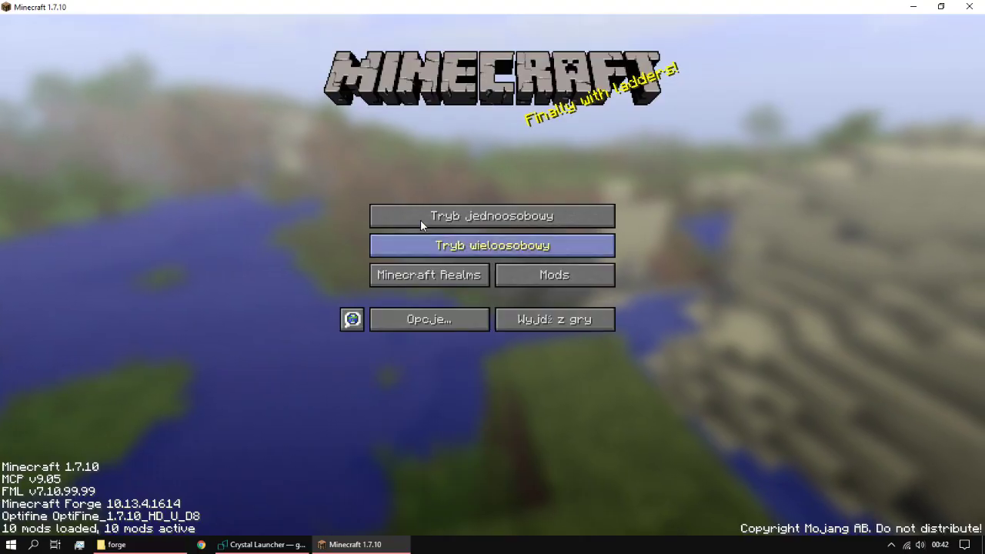
Step: Create a new singleplayer world named Nowy świat in Kreatywny game mode
{"action": "left_click", "coordinate": [442, 223]}
{"action": "left_click", "coordinate": [538, 483]}
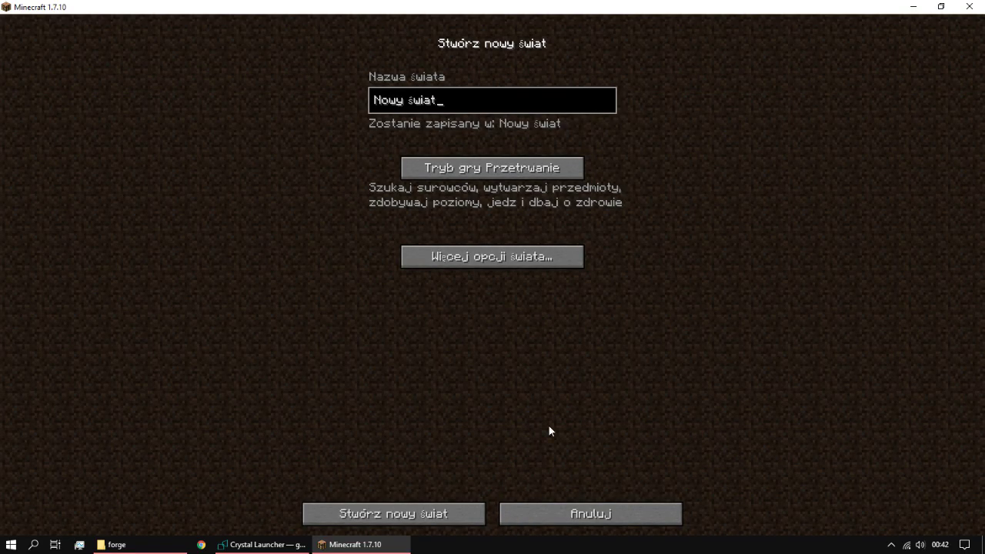
{"action": "left_click", "coordinate": [510, 255]}
{"action": "left_click", "coordinate": [492, 256]}
{"action": "double_click", "coordinate": [492, 167]}
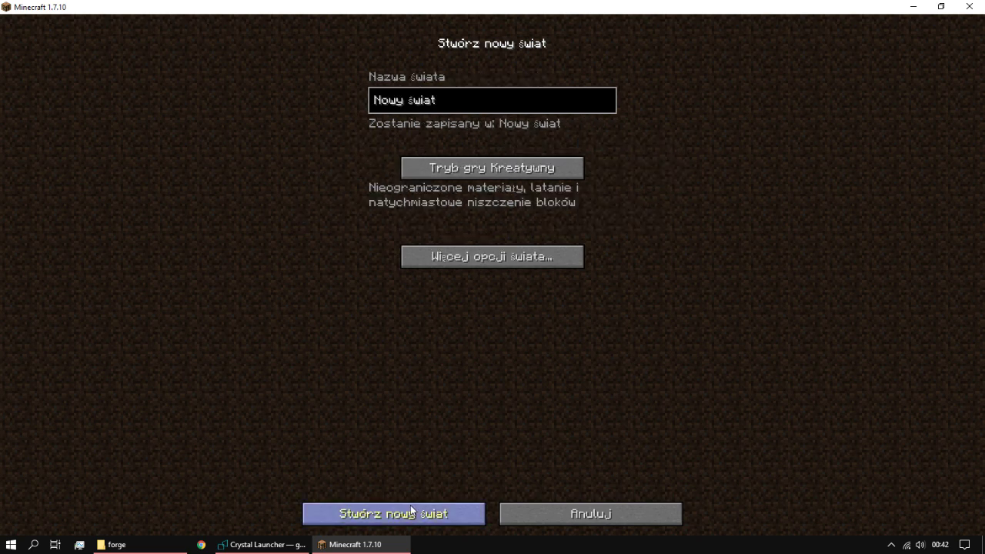
{"action": "left_click", "coordinate": [412, 512]}
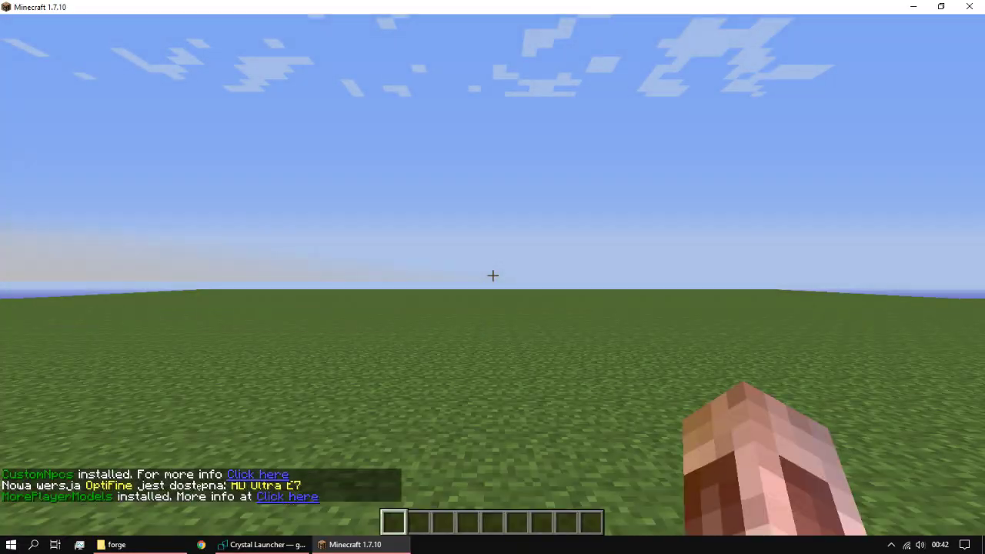
Step: In the creative inventory, browse the Props, CustomNpcs Tools, Backpacks and BiblioCraft categories
{"action": "key", "text": "e"}
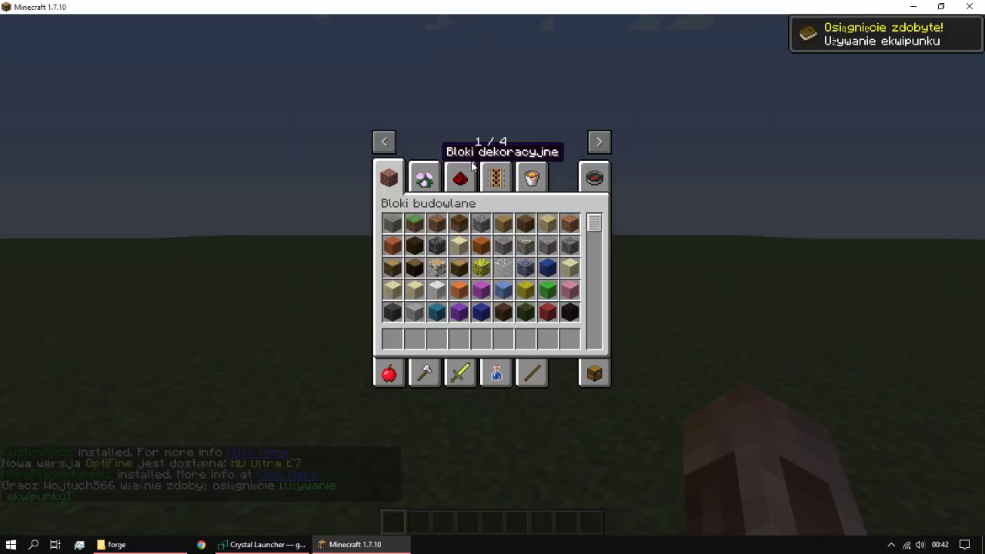
{"action": "left_click", "coordinate": [599, 141]}
{"action": "left_click", "coordinate": [598, 141]}
{"action": "left_click", "coordinate": [426, 178]}
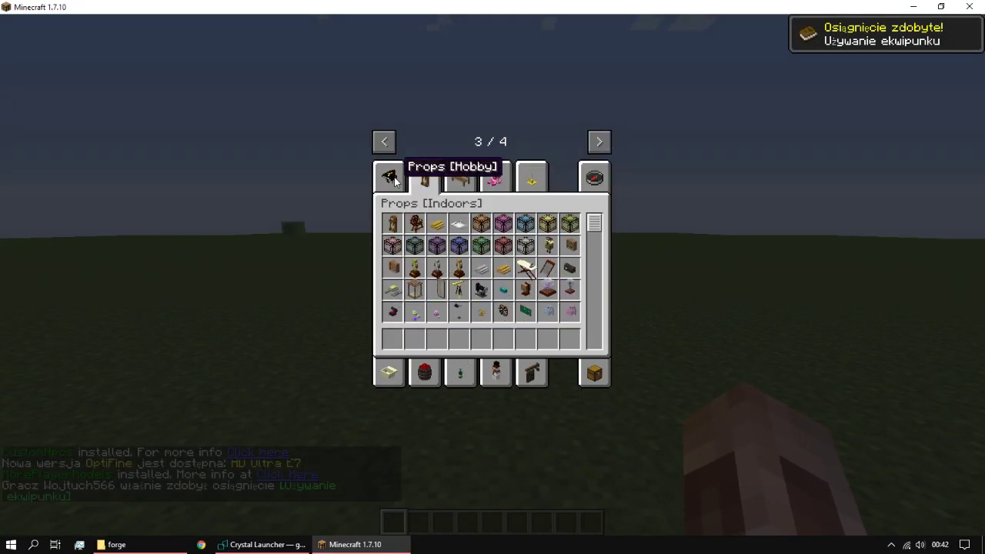
{"action": "left_click", "coordinate": [390, 179]}
{"action": "left_click", "coordinate": [458, 178]}
{"action": "left_click", "coordinate": [387, 142]}
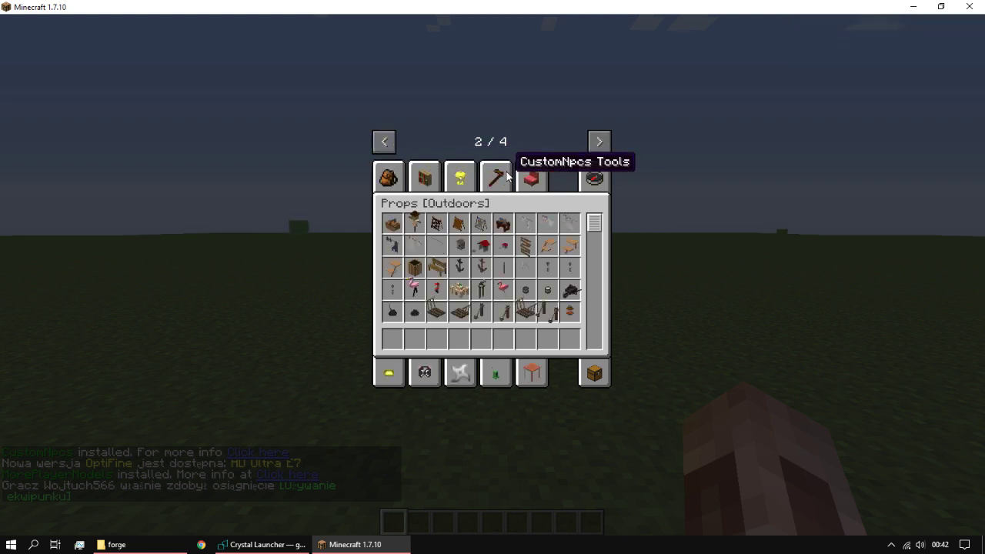
{"action": "left_click", "coordinate": [531, 177]}
{"action": "left_click", "coordinate": [389, 179]}
{"action": "left_click", "coordinate": [438, 187]}
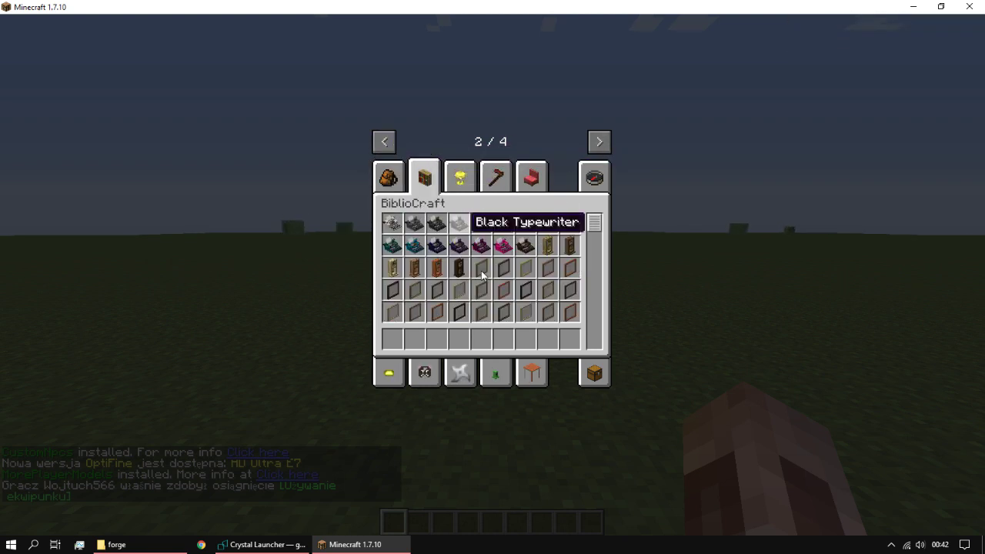
{"action": "scroll", "coordinate": [479, 308], "scroll_direction": "down", "scroll_amount": 5}
Step: Browse the Props [Furniture], Twilight Forest and Bloki budowlane categories, then close the inventory
{"action": "left_click", "coordinate": [531, 372]}
{"action": "left_click", "coordinate": [599, 142]}
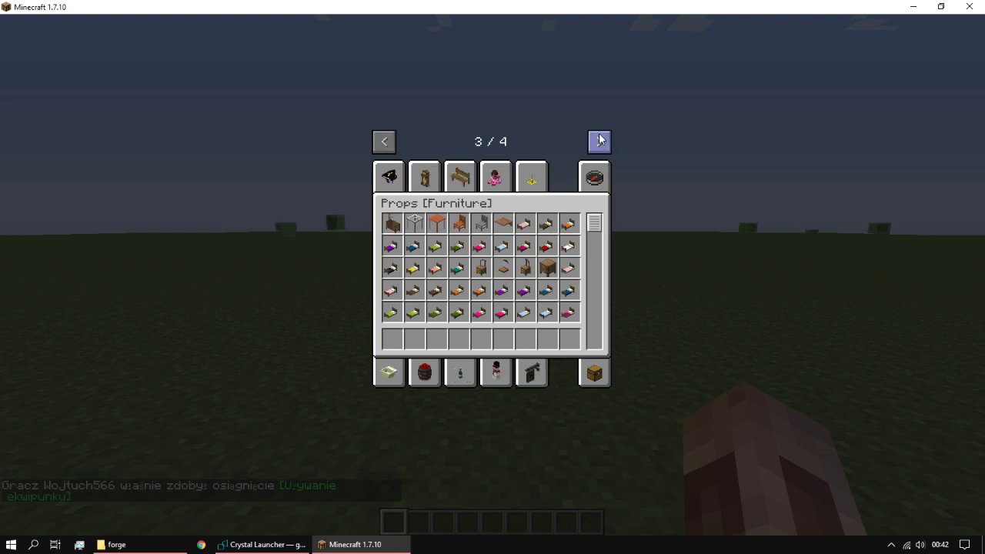
{"action": "left_click", "coordinate": [598, 142]}
{"action": "left_click", "coordinate": [460, 177]}
{"action": "left_click", "coordinate": [386, 141]}
{"action": "left_click", "coordinate": [386, 141]}
{"action": "left_click", "coordinate": [387, 141]}
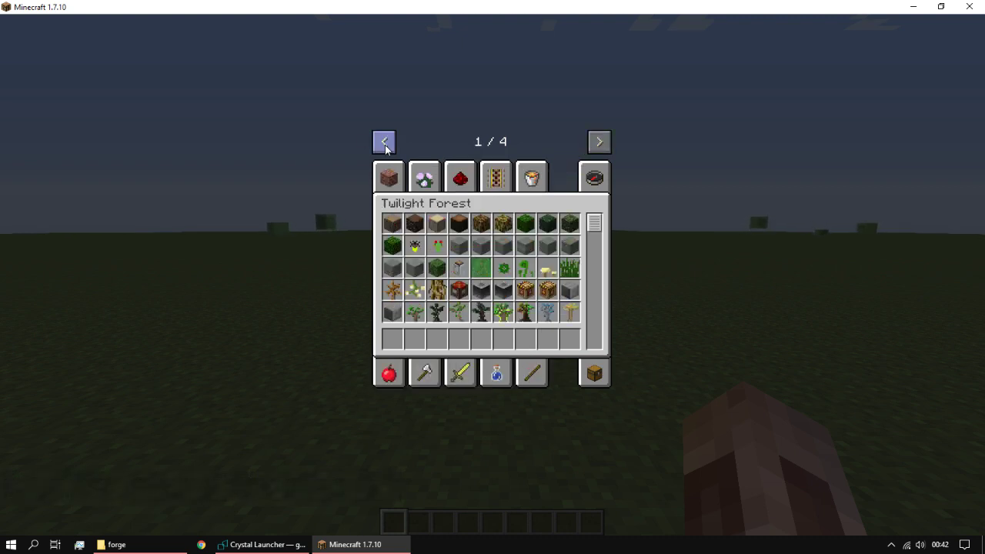
{"action": "left_click", "coordinate": [388, 177]}
{"action": "key", "text": "e"}
Step: Walk across the grassland, save and leave the world, and quit Minecraft to the launcher
{"action": "key", "text": "w"}
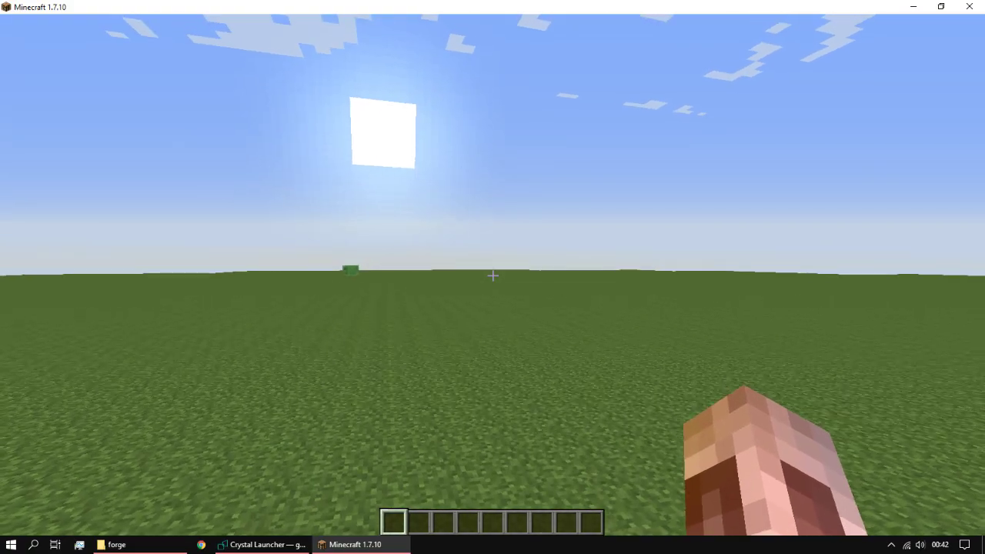
{"action": "key", "text": "w"}
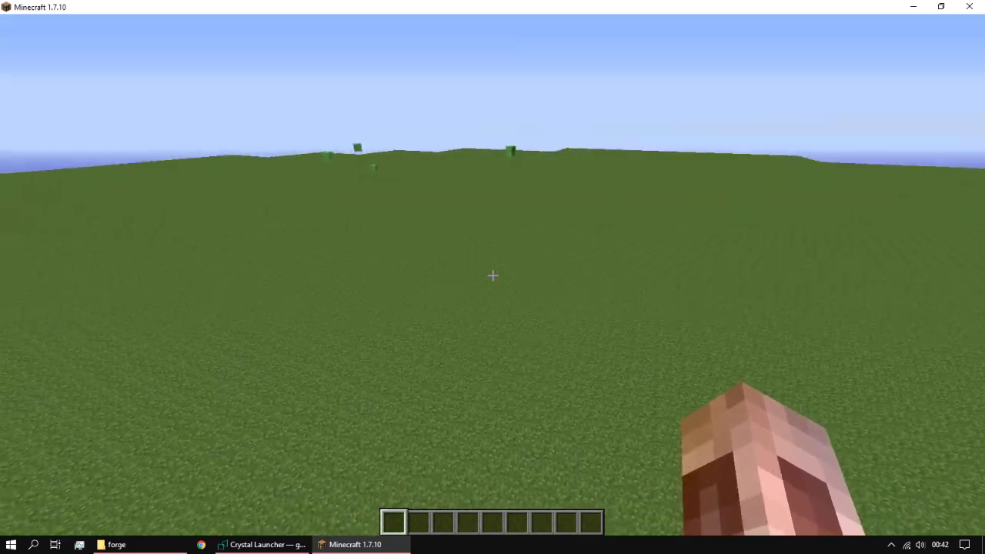
{"action": "key", "text": "Escape"}
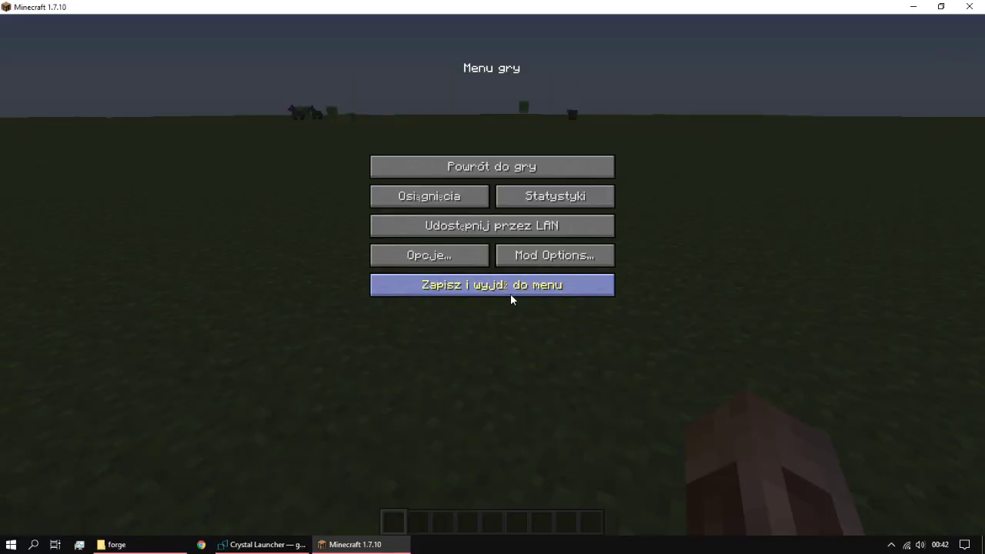
{"action": "left_click", "coordinate": [509, 291]}
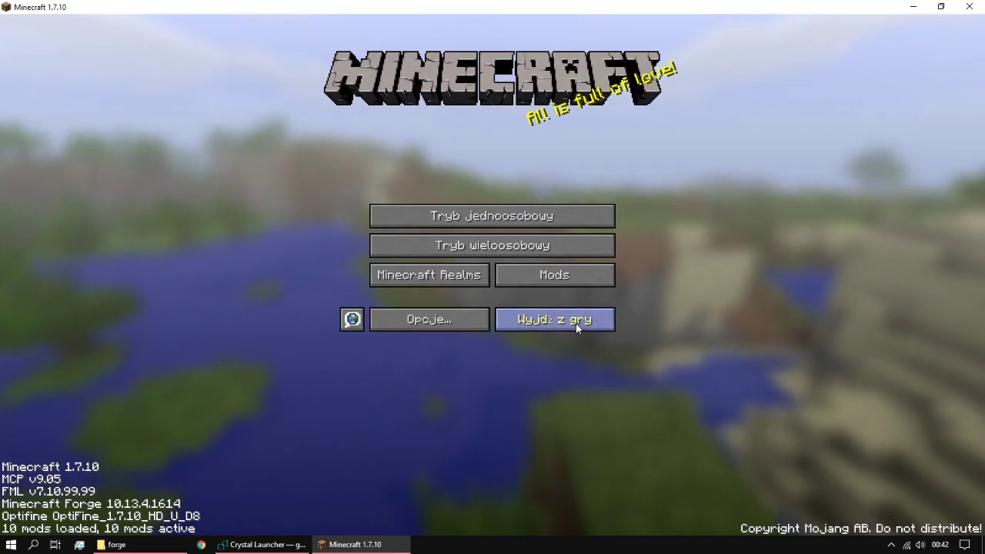
{"action": "left_click", "coordinate": [575, 324]}
{"action": "left_click", "coordinate": [299, 539]}
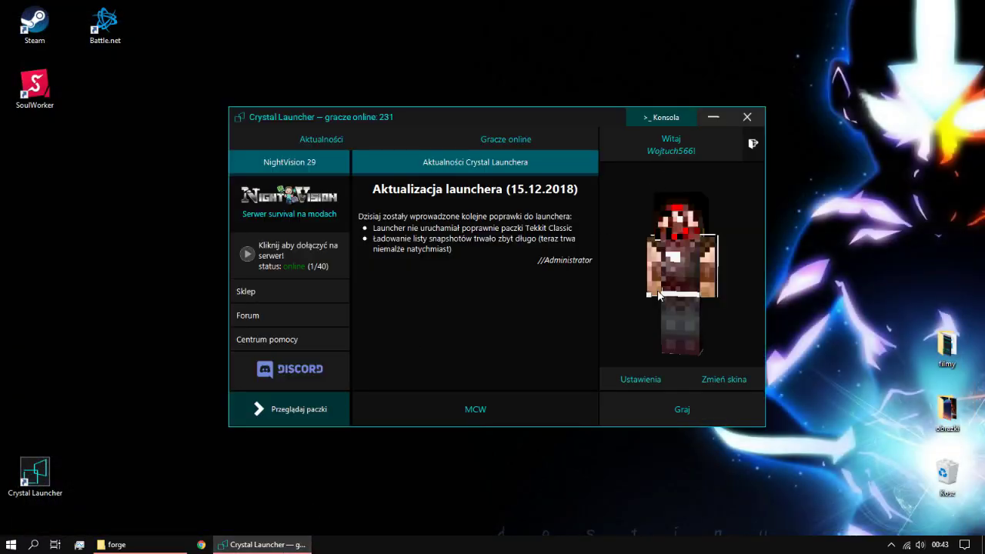
Step: Review the launcher's 3072 MB maximum and 1024 MB minimum RAM, leaving language on AUTO
{"action": "left_click", "coordinate": [653, 388]}
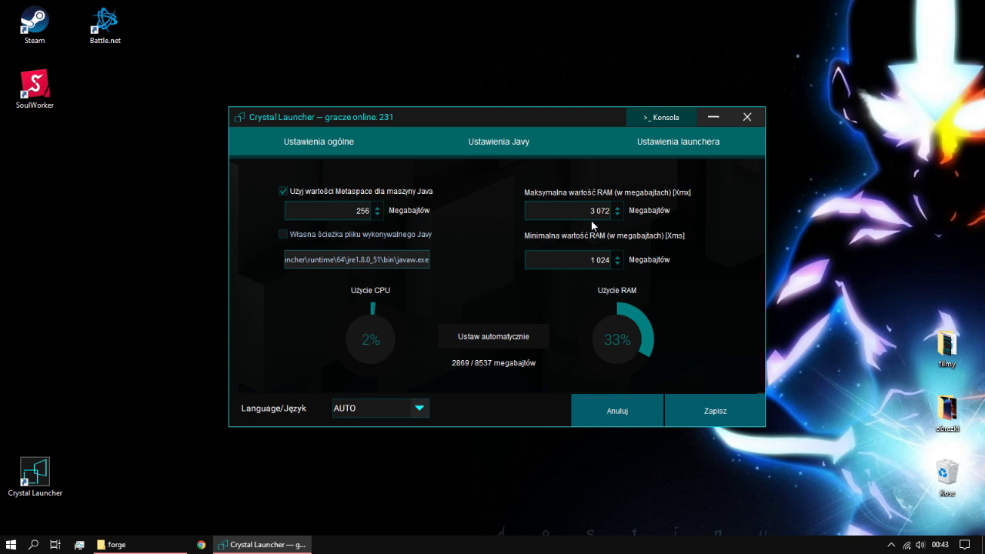
{"action": "left_click", "coordinate": [381, 406]}
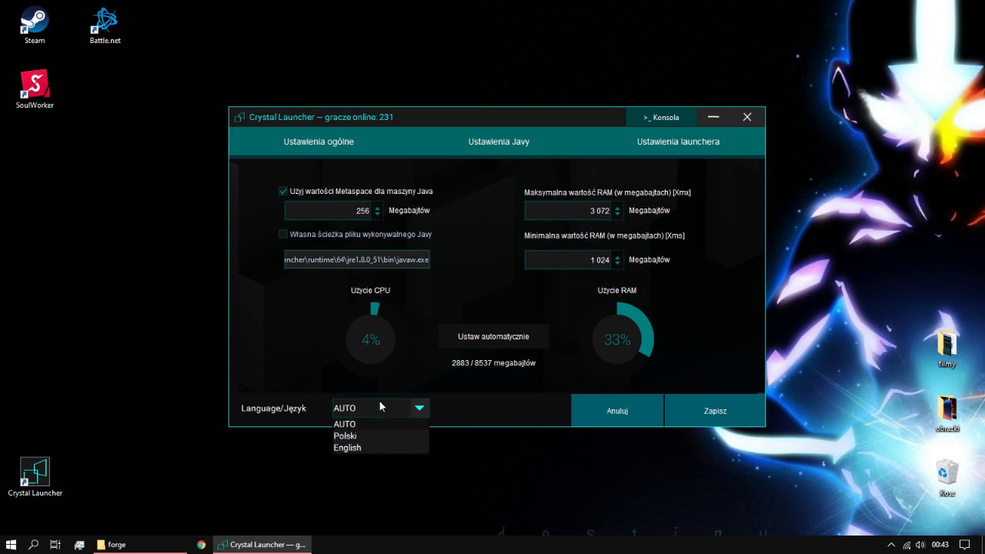
{"action": "left_click", "coordinate": [380, 404]}
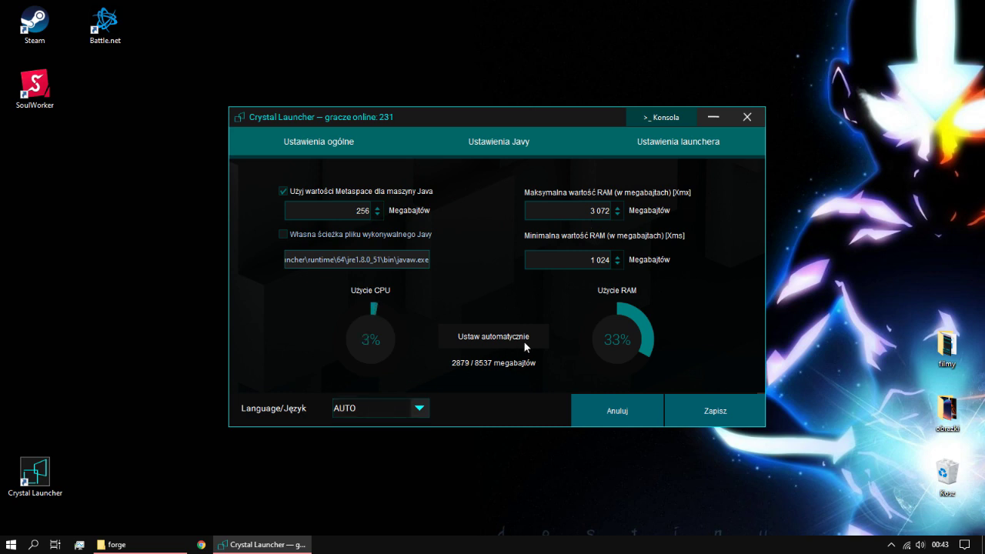